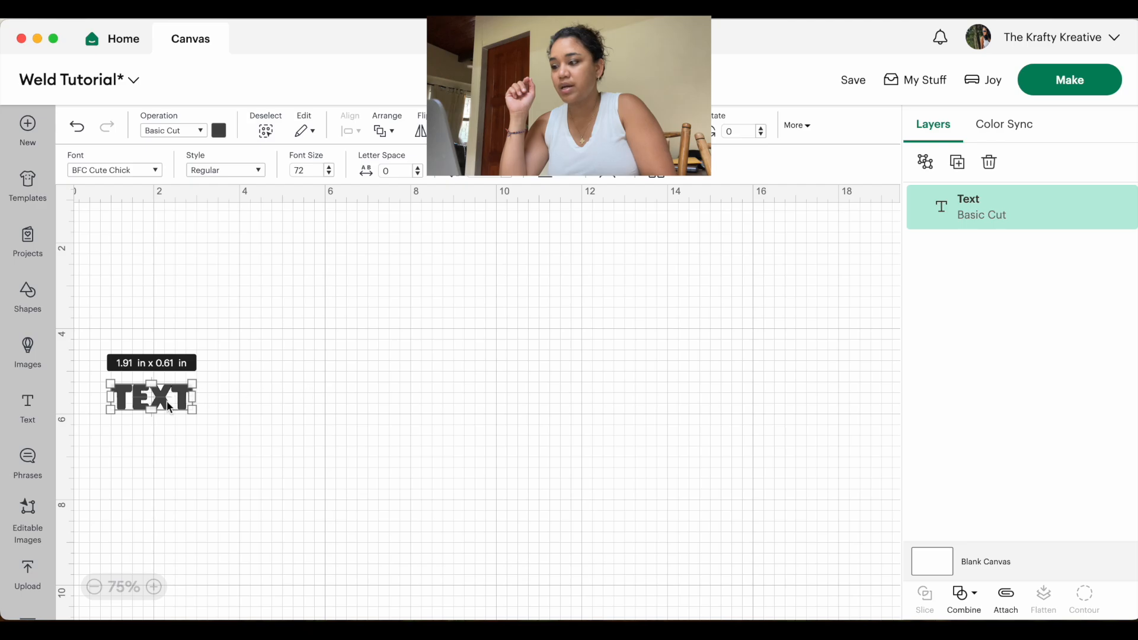
Replace the placeholder text with "Love" and set its font to Love Spell
double_click(536, 323)
type("Love")
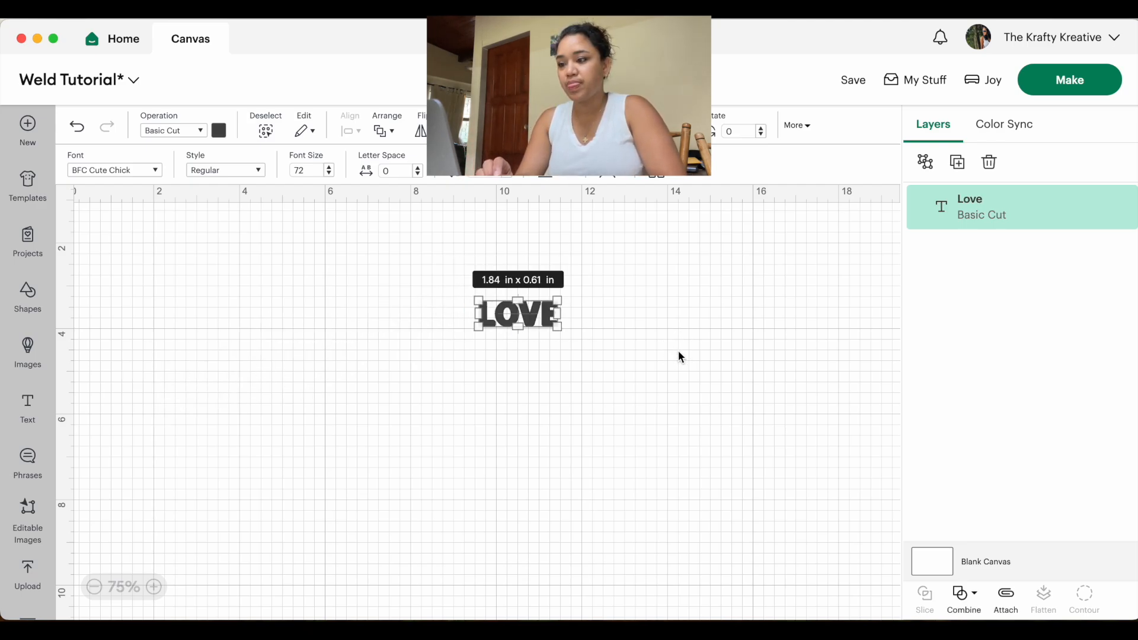
left_click(676, 351)
left_click(489, 311)
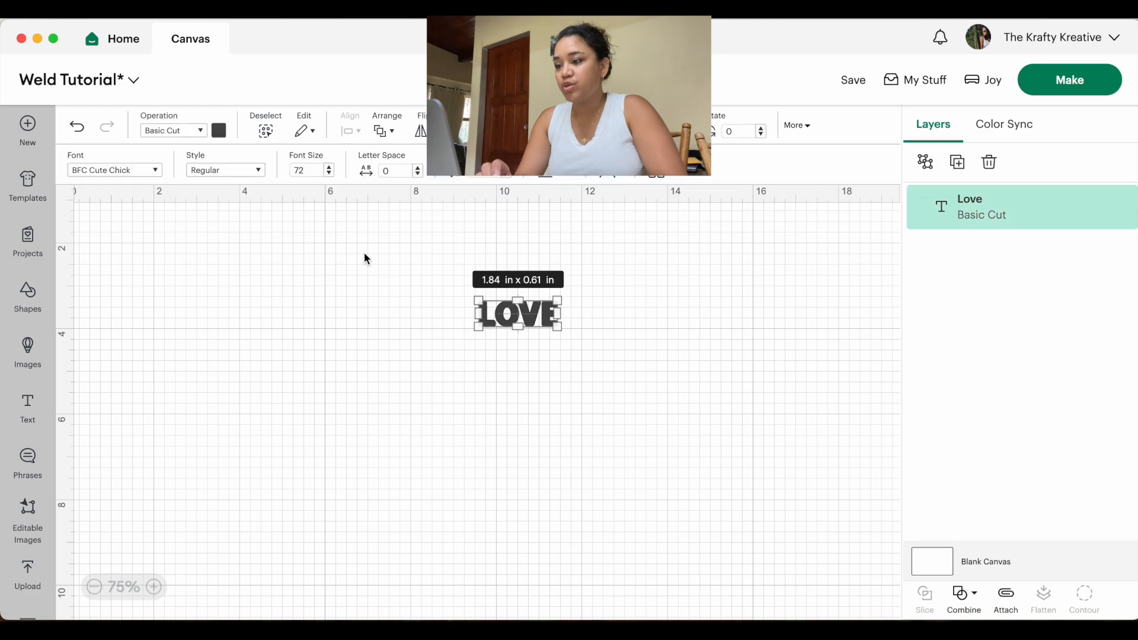
left_click(144, 173)
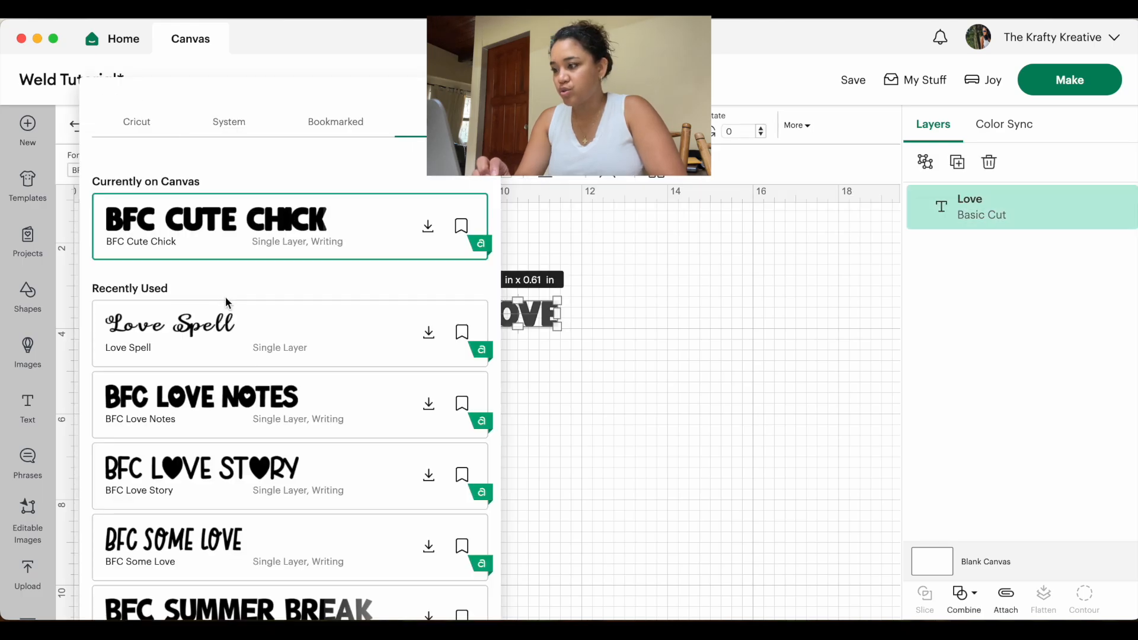
left_click(225, 332)
left_click(660, 396)
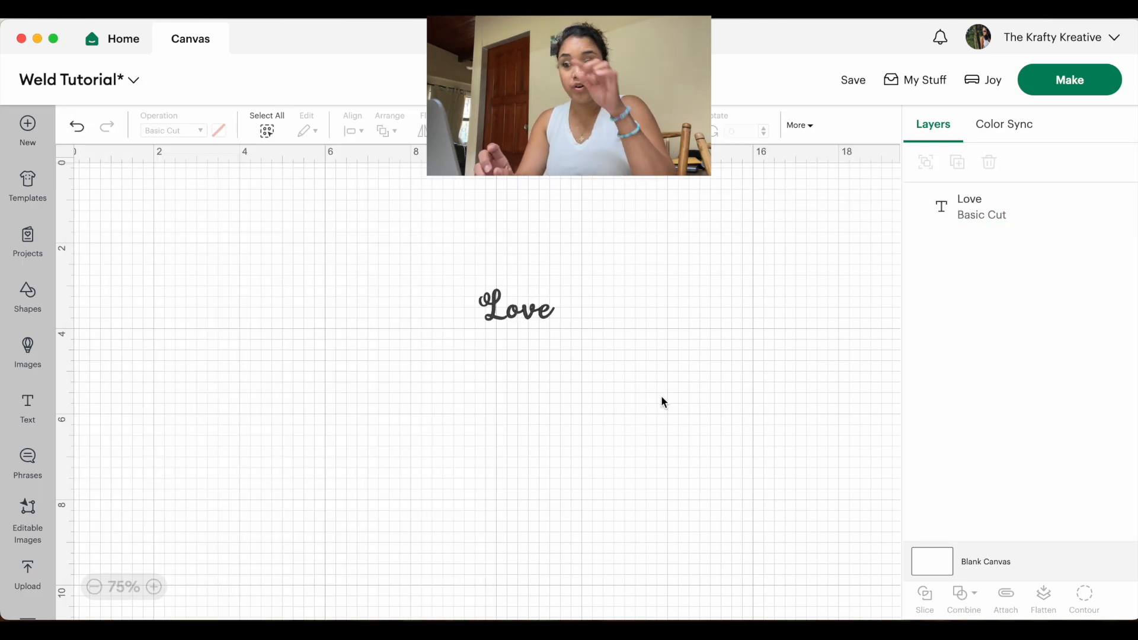
Enlarge the "Love" text to about 9.61 in x 4.01 in and position it near the middle of the canvas
left_click(526, 308)
left_click_drag(556, 322, 668, 460)
left_click(755, 419)
left_click_drag(754, 419, 625, 405)
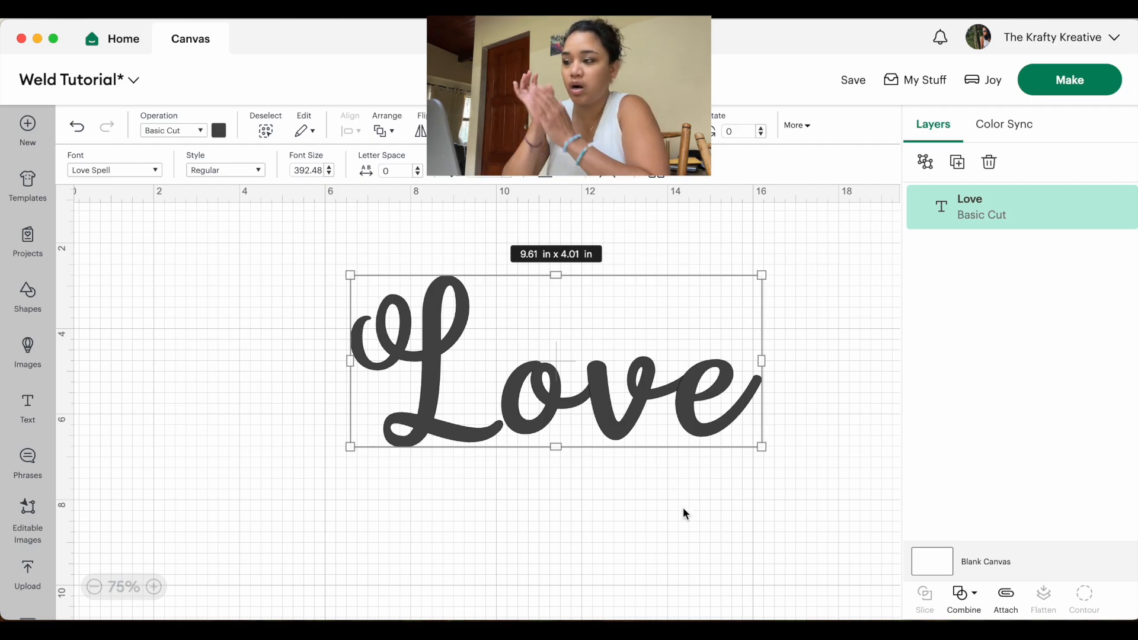
Change the material color of the "Love" text to white so only its letter outlines show
left_click(218, 130)
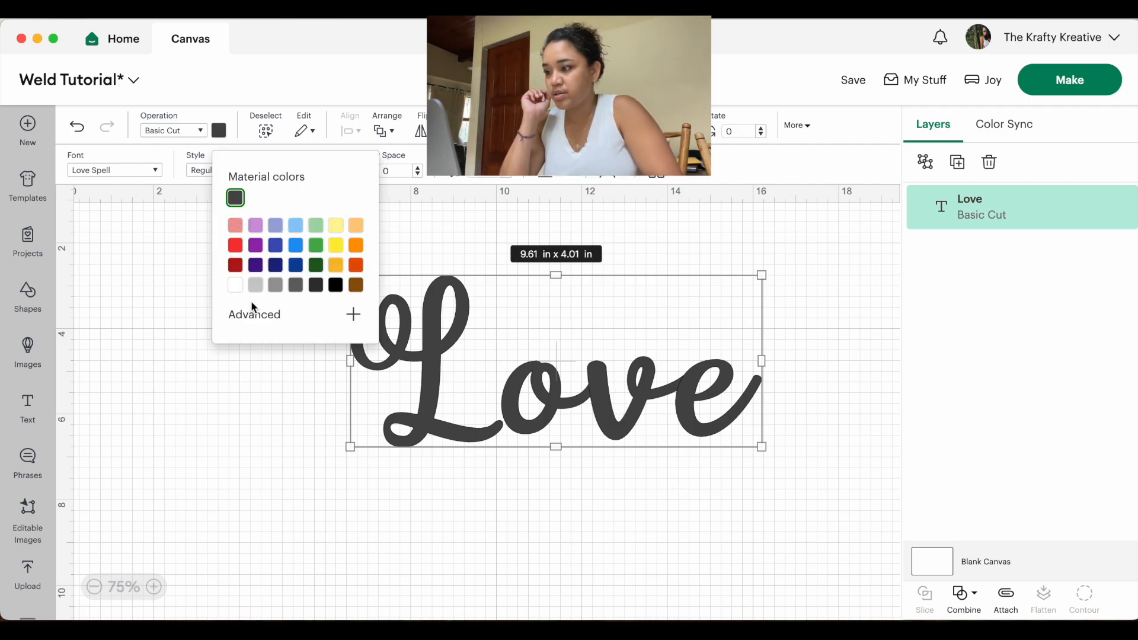
left_click(236, 285)
left_click(813, 404)
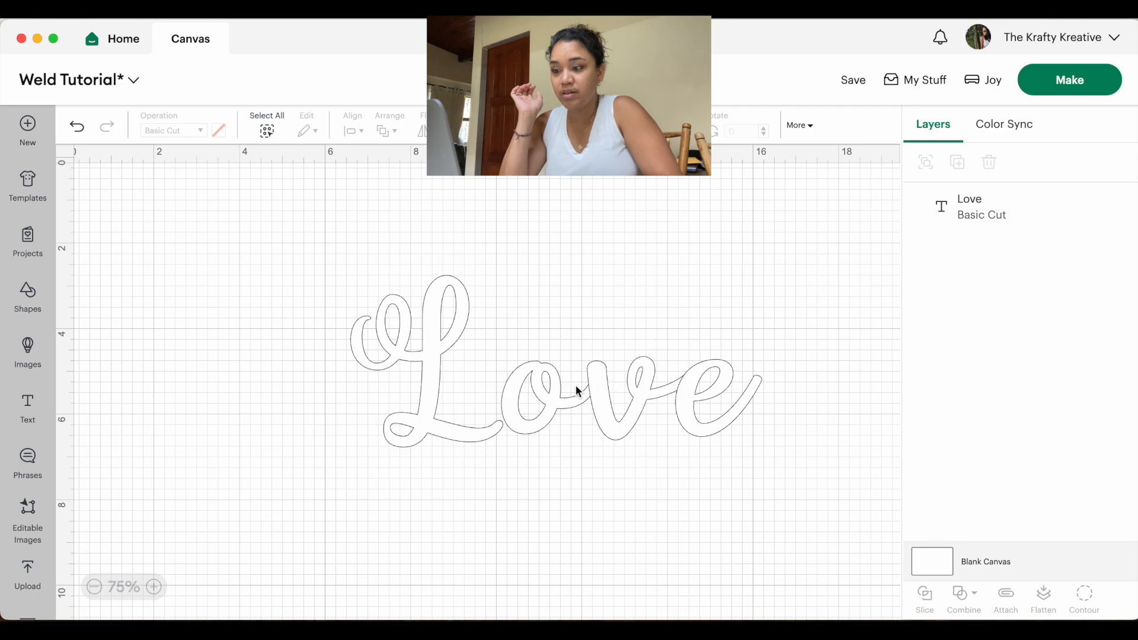
Try welding the whole "Love" text into a single shape and undo the weld
left_click(698, 375)
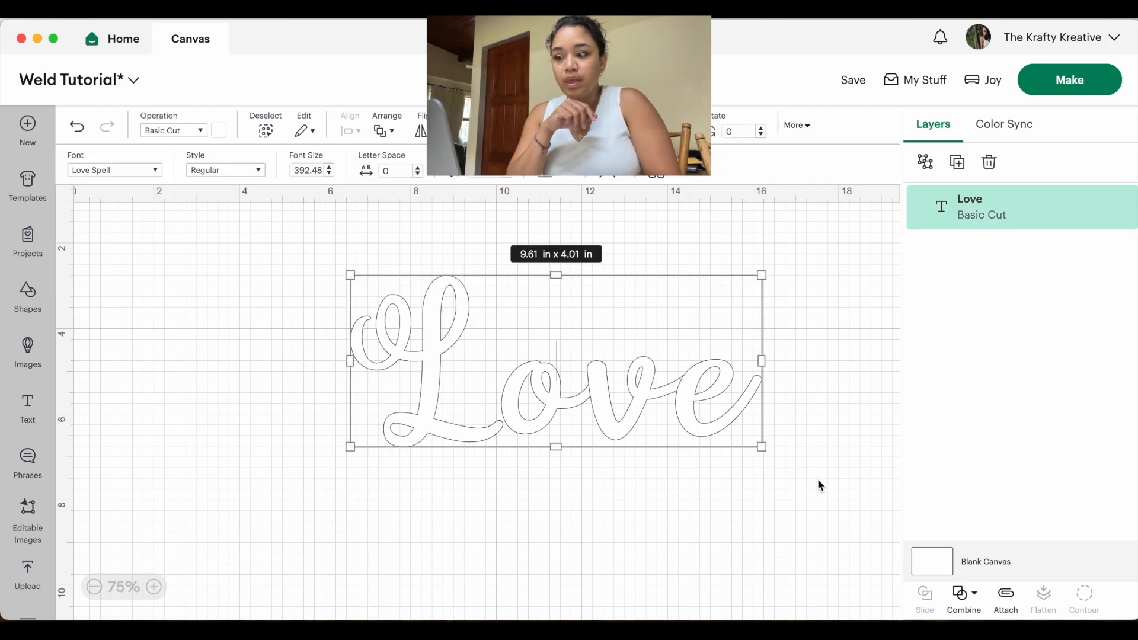
left_click(968, 596)
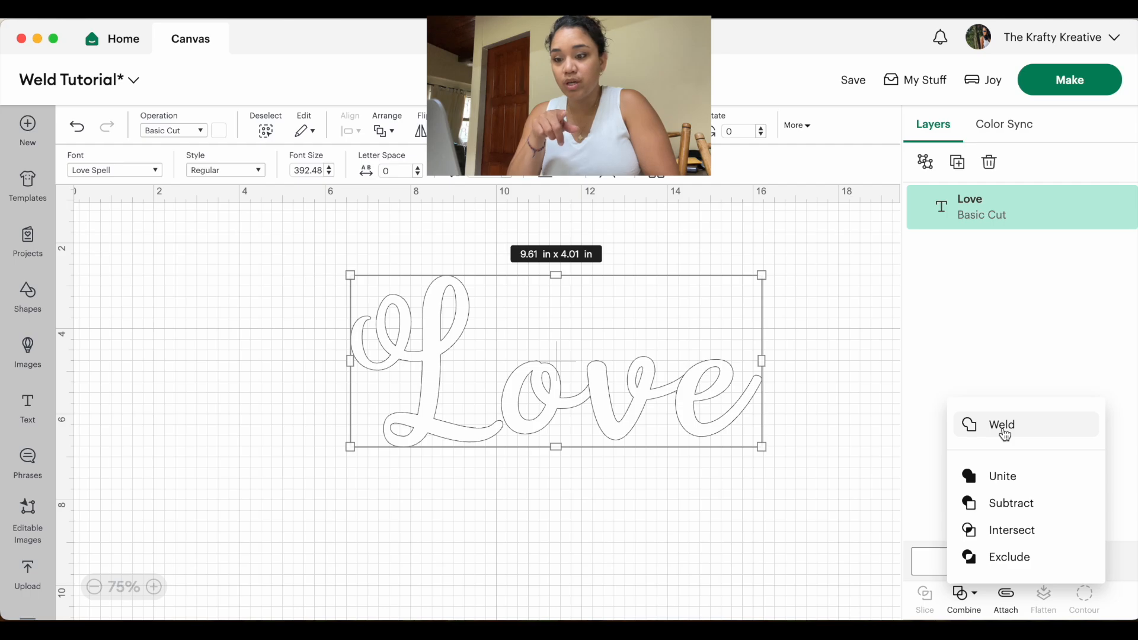
left_click(1004, 426)
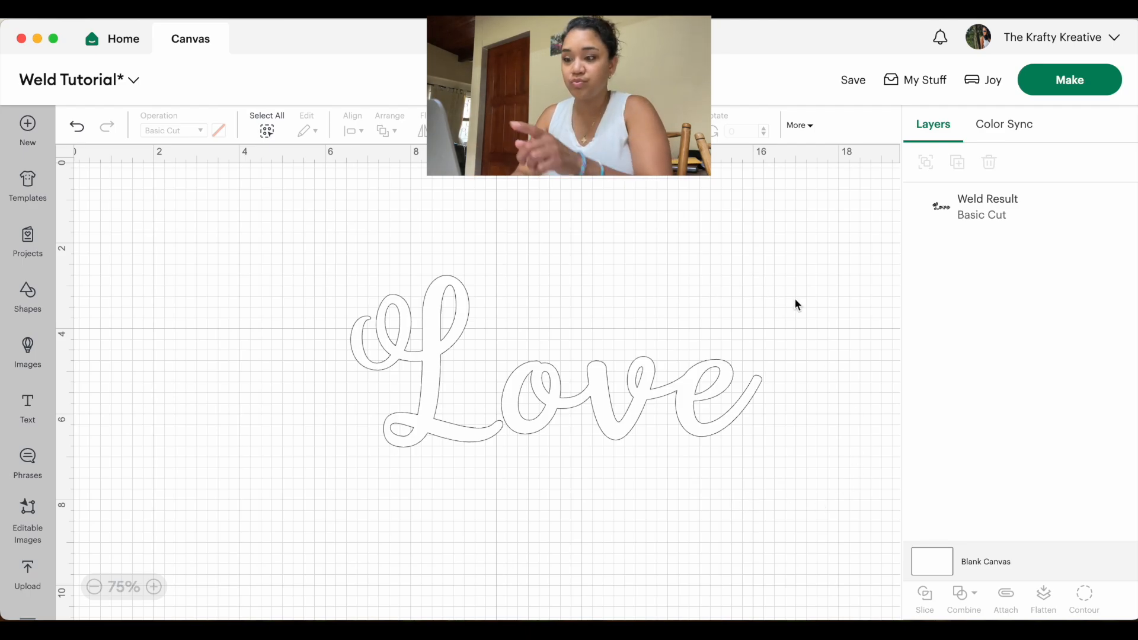
key("super+z")
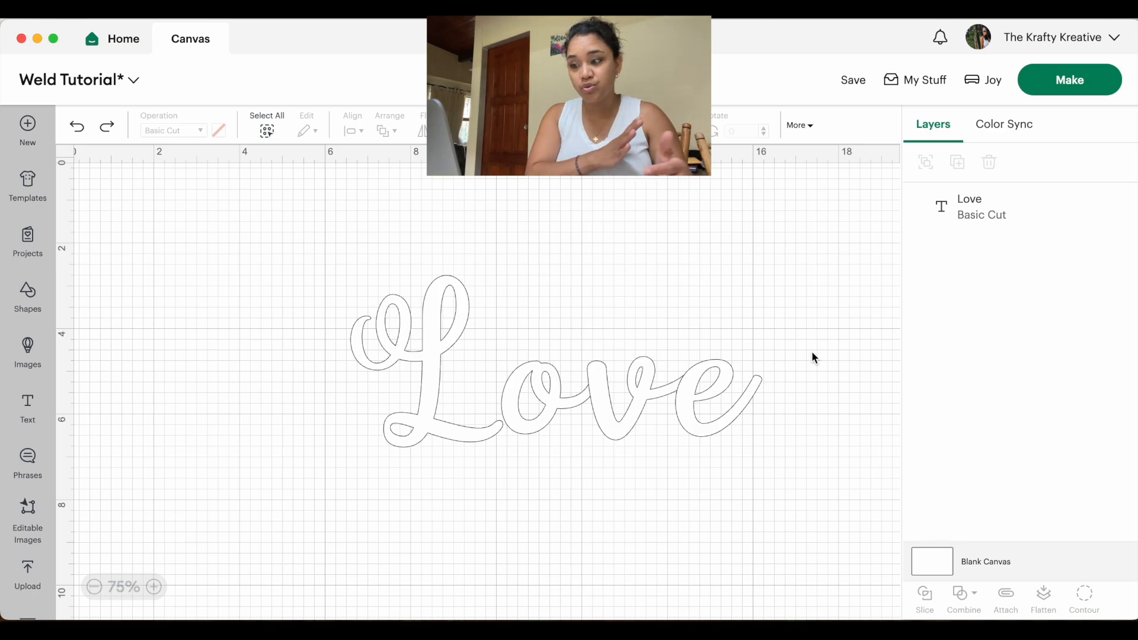
Shift the "Love" text slightly and ungroup it into its separate letters
left_click_drag(730, 393, 712, 385)
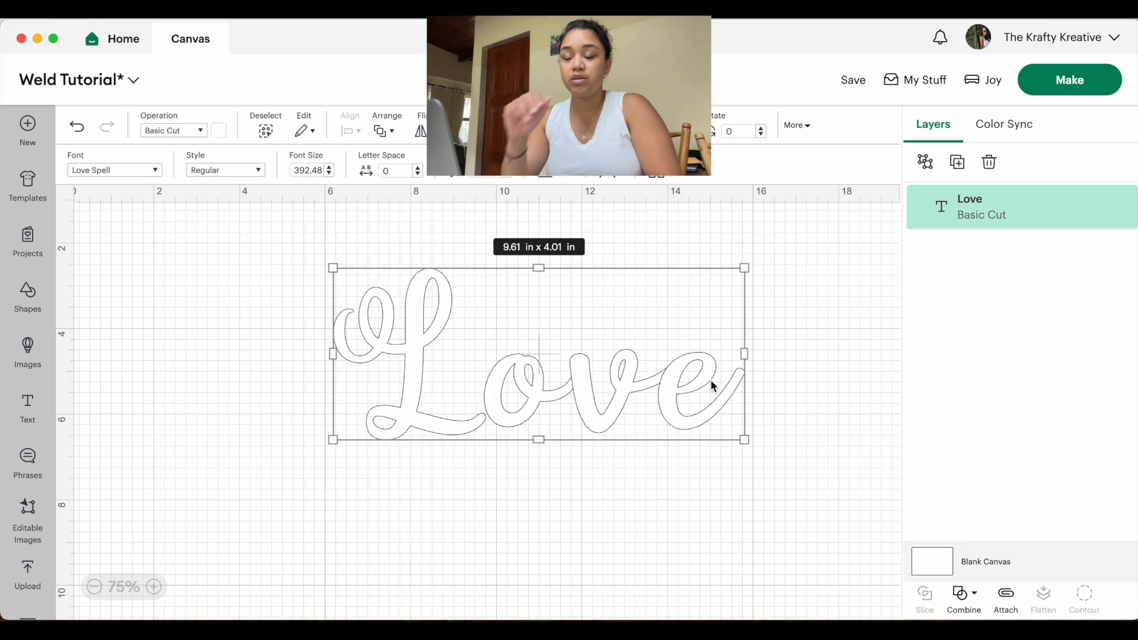
left_click(925, 163)
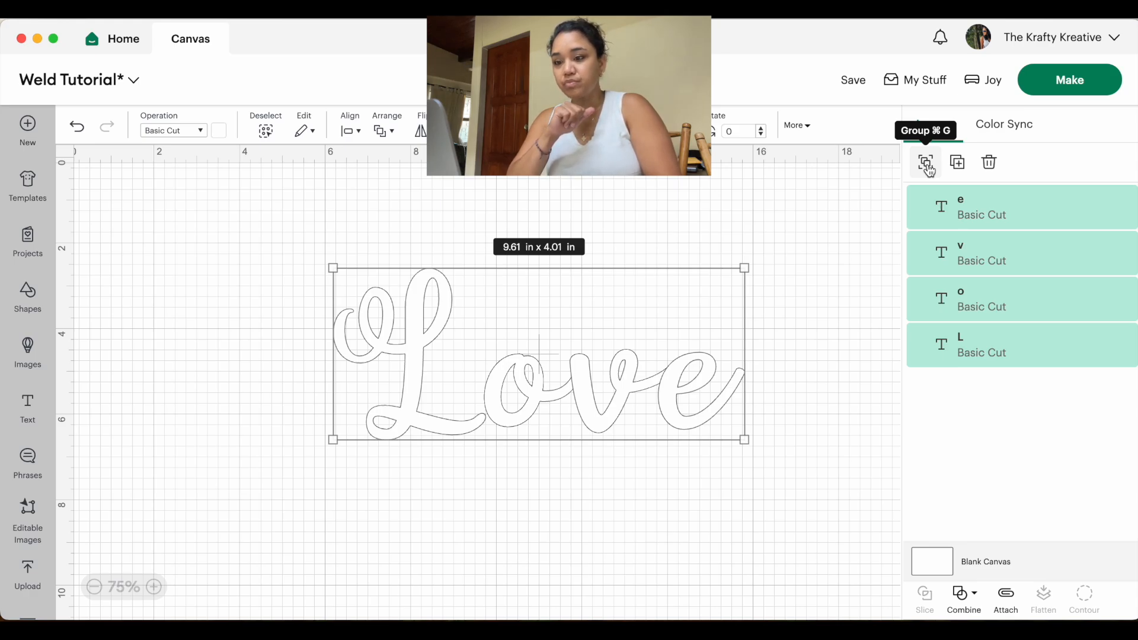
left_click(861, 271)
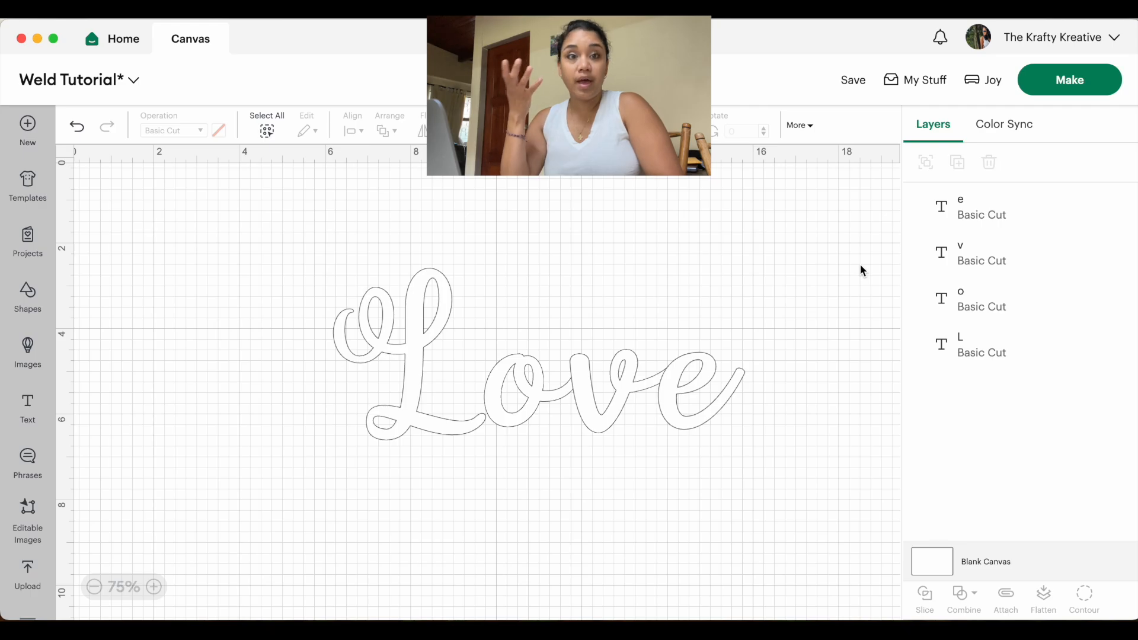
Move the letter L slightly closer to the o so that the two letters overlap
left_click(960, 345)
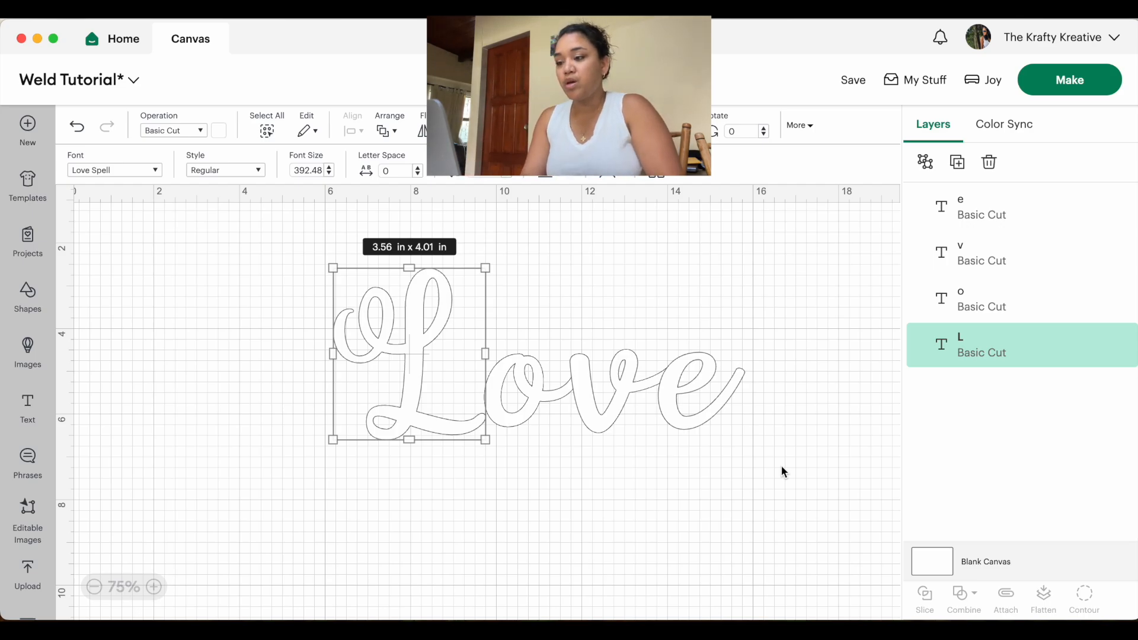
left_click(454, 411)
left_click_drag(454, 410, 462, 409)
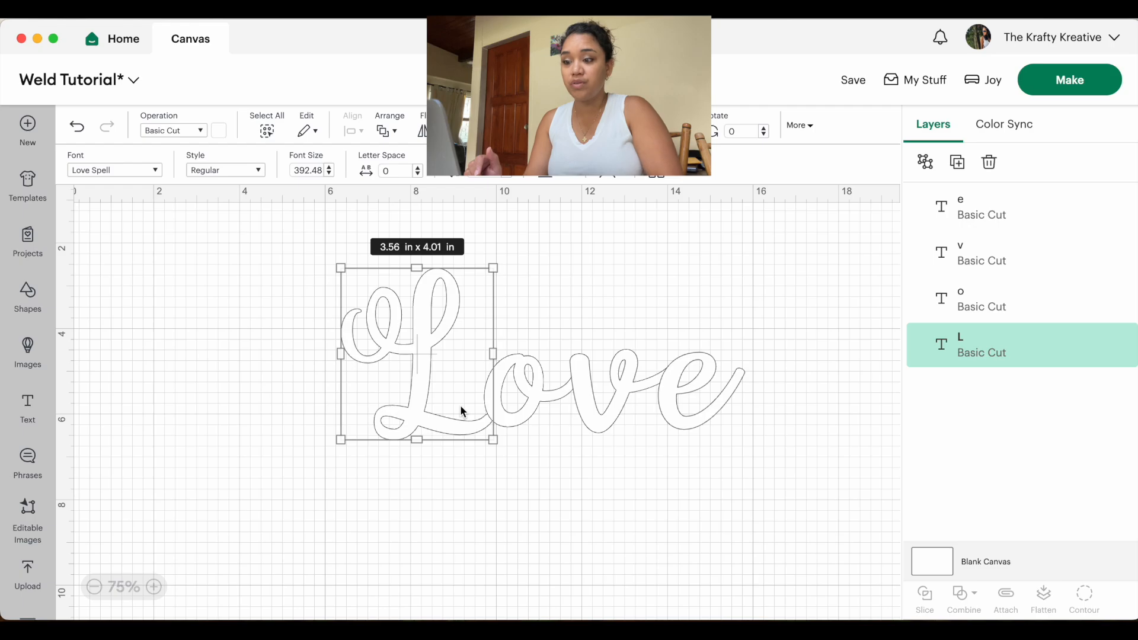
left_click(685, 458)
Weld all four letters of "Love" into a single shape
left_click_drag(782, 482, 275, 268)
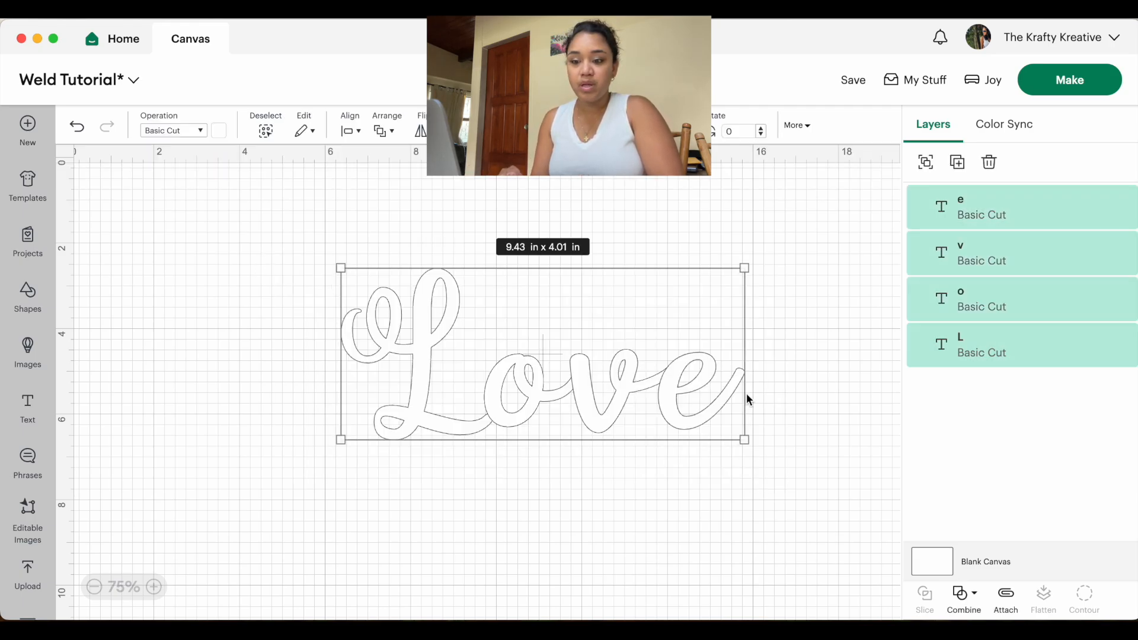
left_click(963, 594)
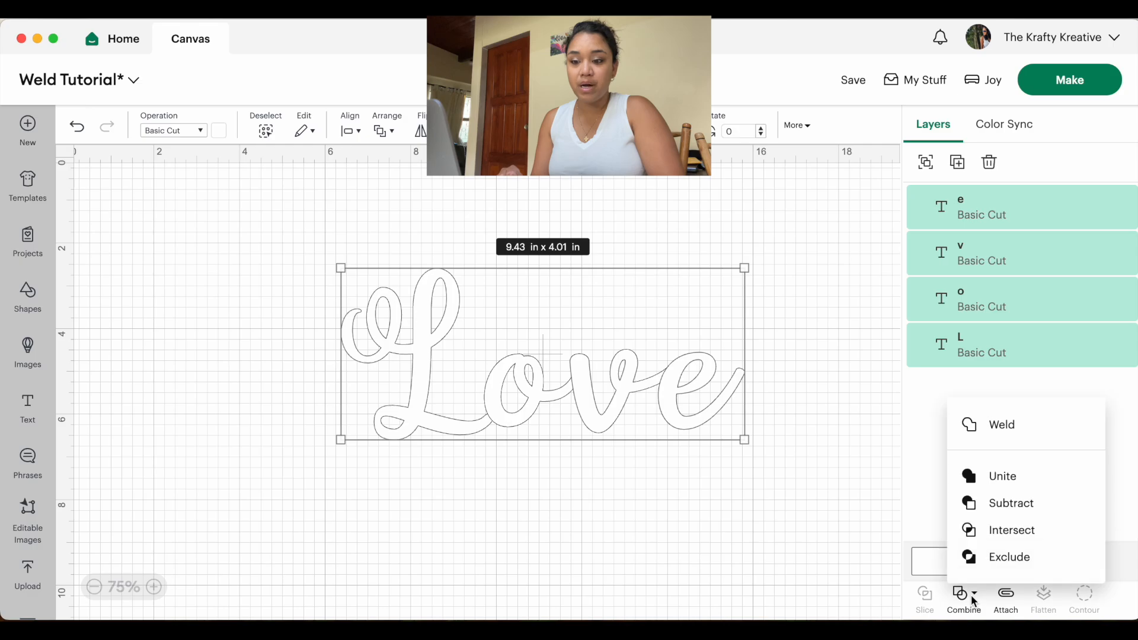
left_click(1017, 439)
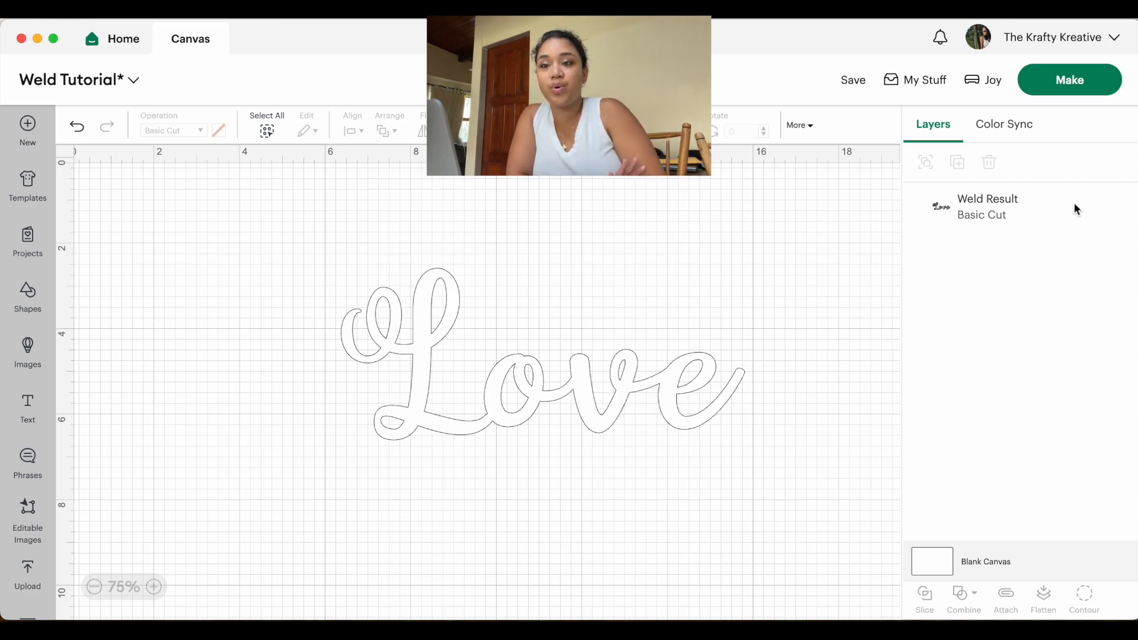
Preview the cut of the welded word on a 4.5 in x 12 in mat and return to the canvas
left_click(1075, 72)
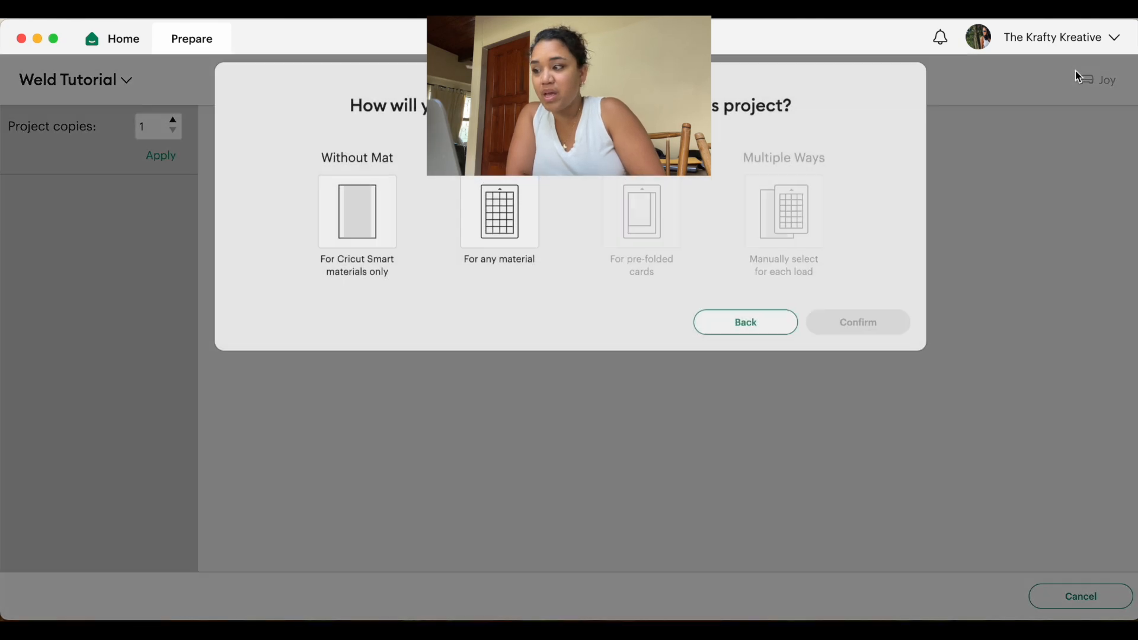
left_click(510, 227)
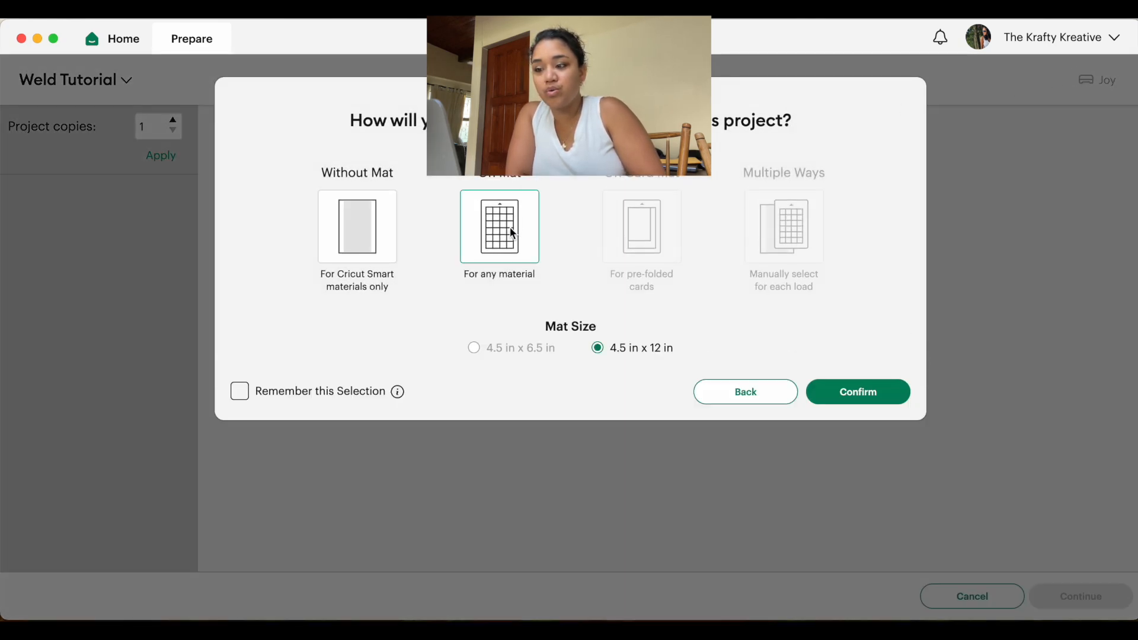
left_click(821, 393)
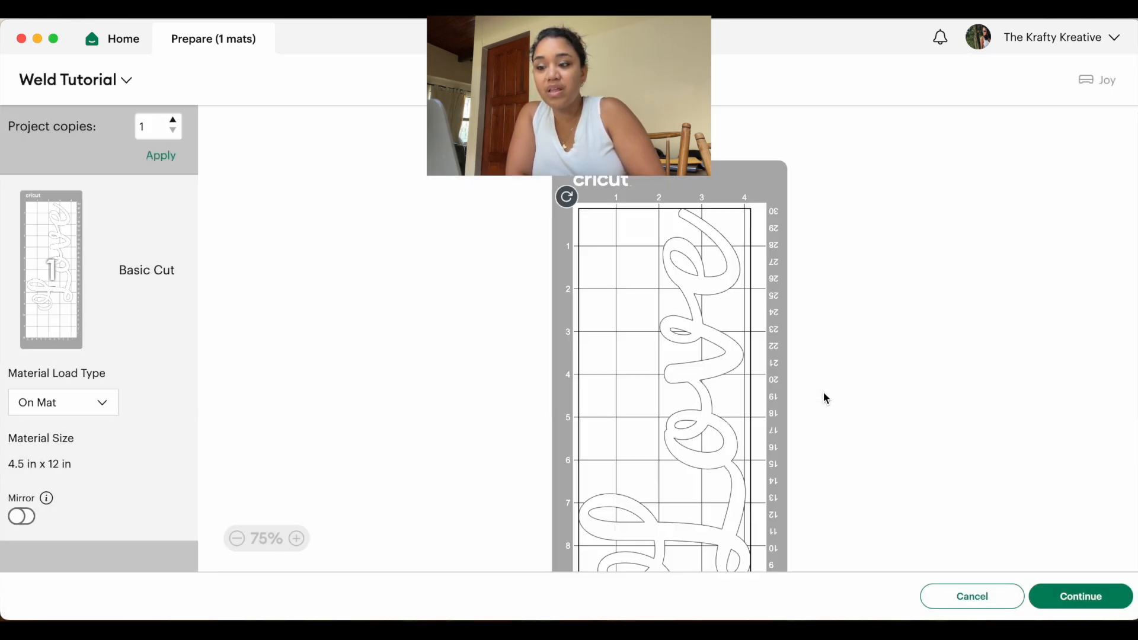
scroll(824, 393, "down", 3)
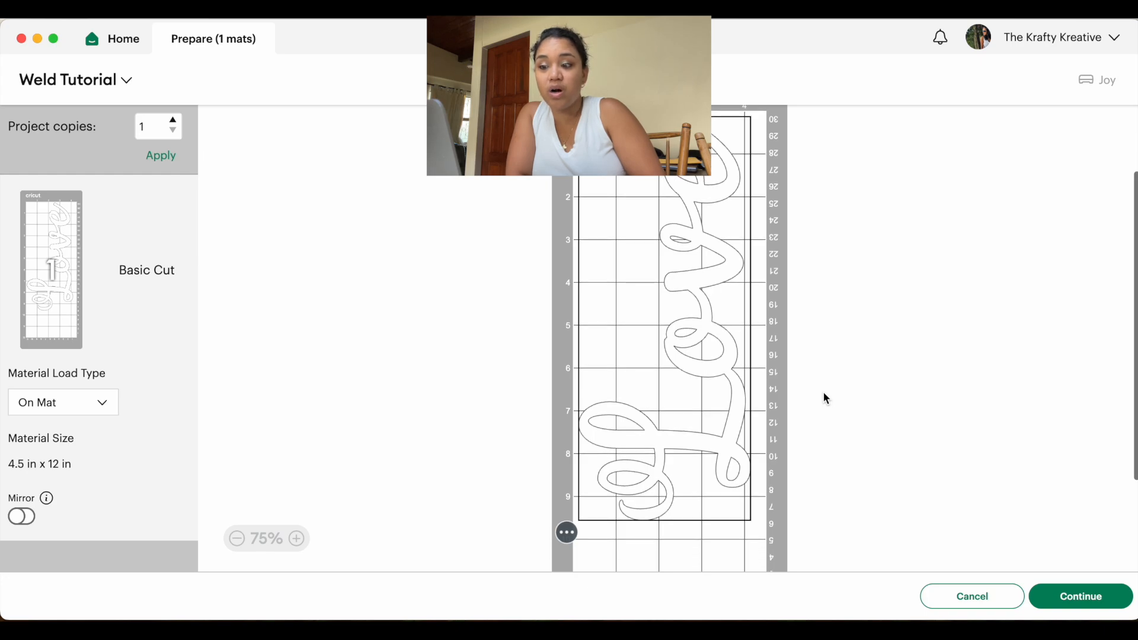
scroll(823, 393, "up", 3)
scroll(823, 394, "down", 3)
scroll(823, 393, "up", 3)
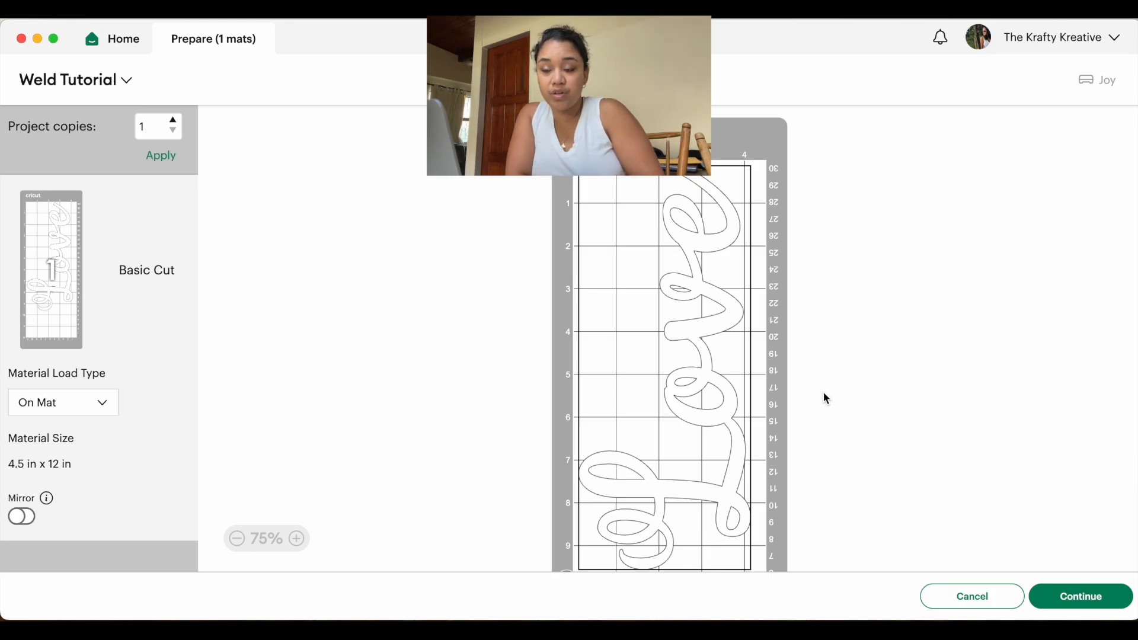
left_click(956, 603)
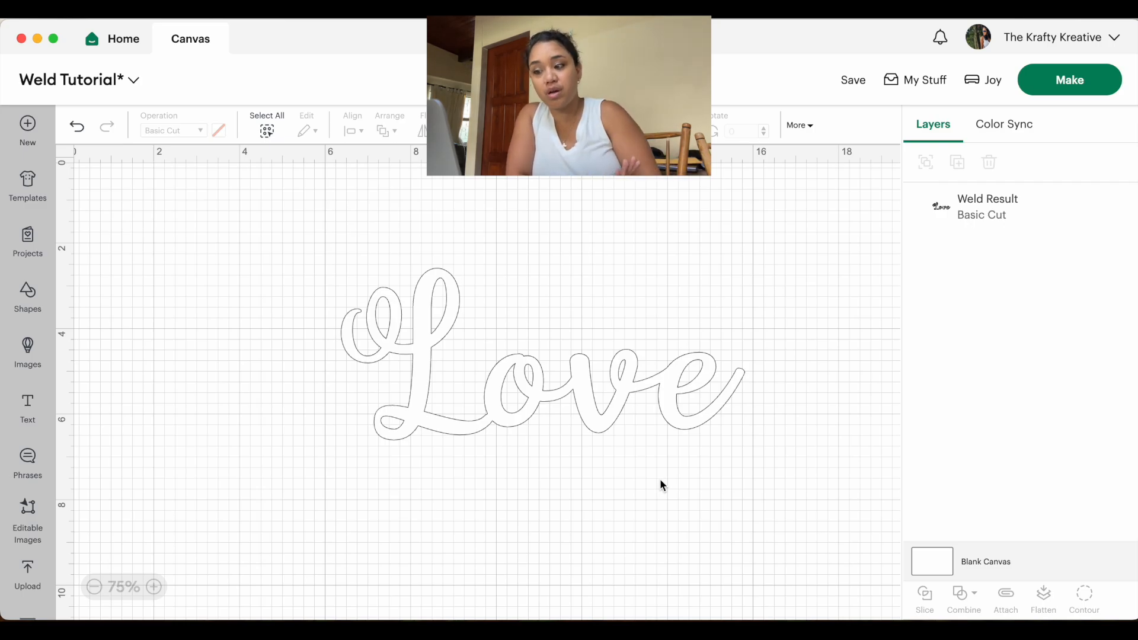
Move the welded "Love" to the upper right of the canvas and shrink it to make room
left_click(632, 416)
left_click_drag(762, 349, 757, 333)
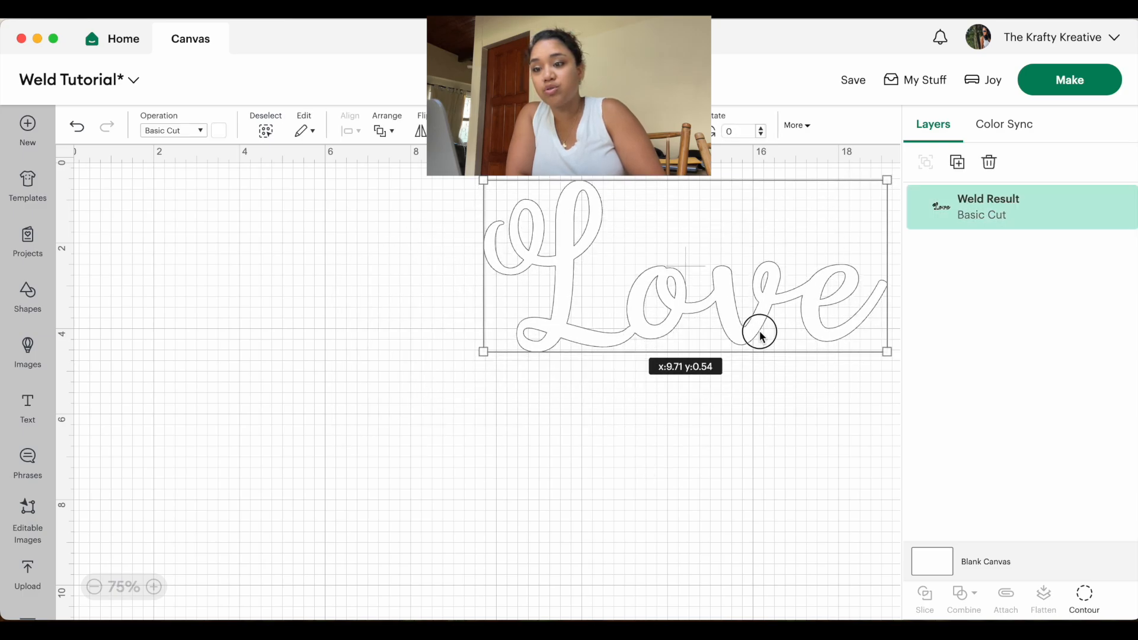
left_click_drag(488, 351, 611, 297)
Add a new text reading "Happy" below the welded word and enlarge it to about 3.87 in tall
left_click(25, 412)
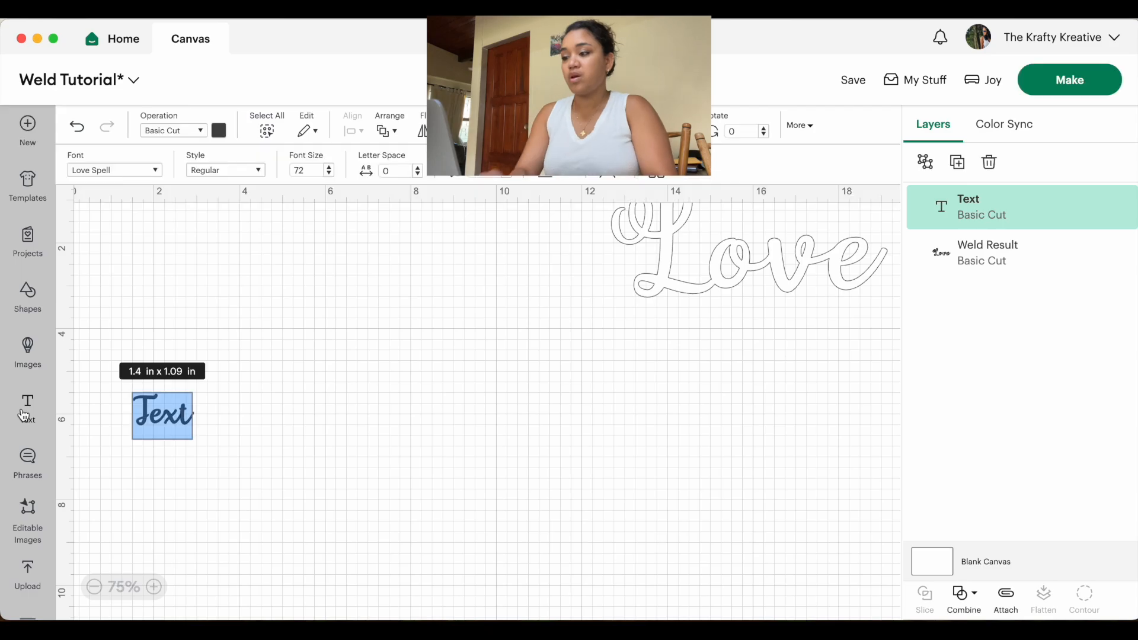
type("Happy")
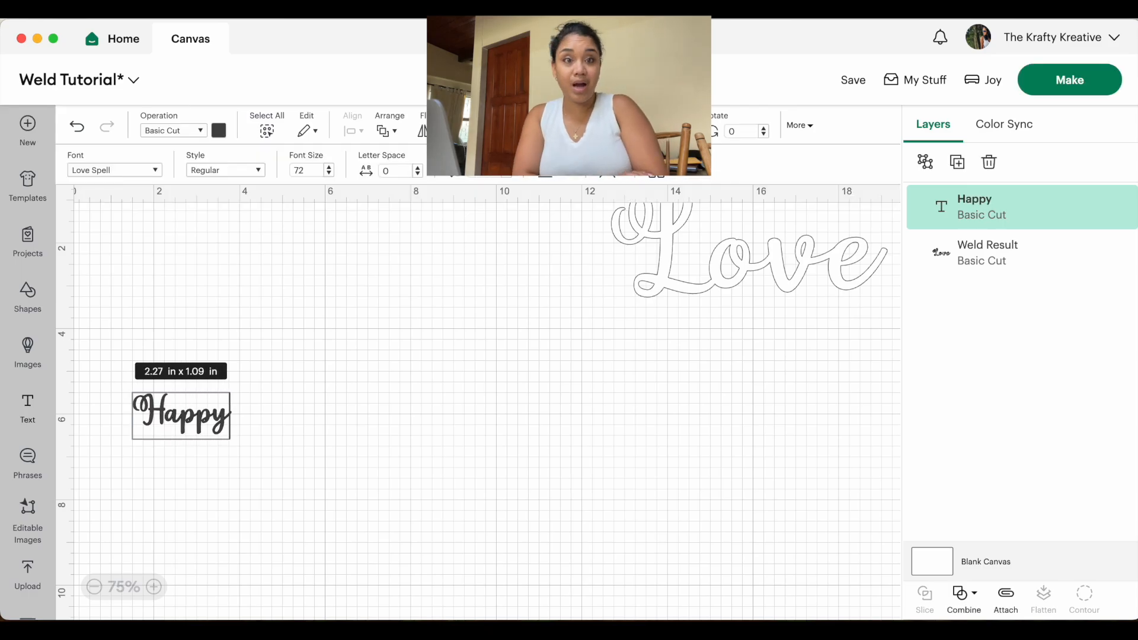
left_click(282, 467)
left_click(283, 467)
left_click(211, 427)
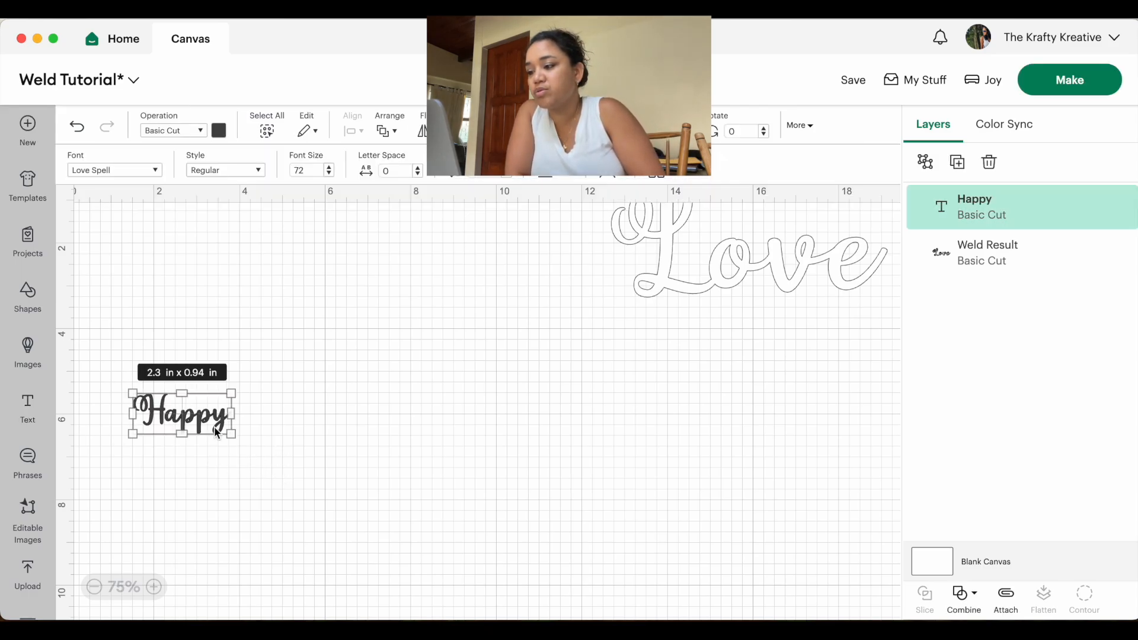
left_click_drag(232, 435, 514, 559)
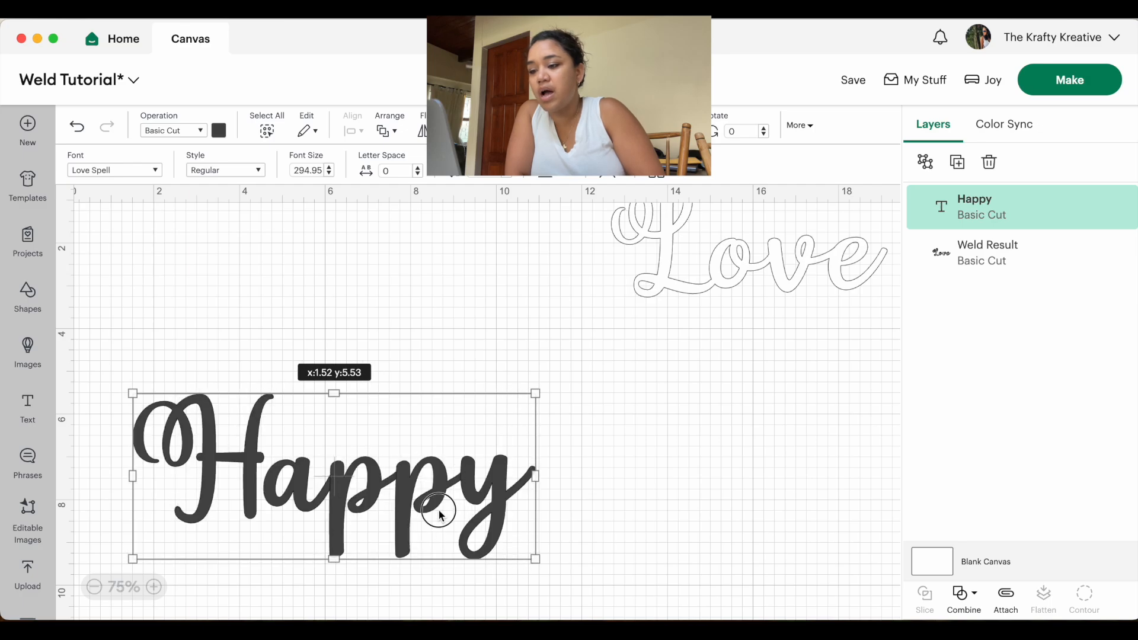
left_click_drag(437, 508, 604, 496)
Change the font of "Happy" to BFC Cute Chick and move the text up just below the welded "Love"
left_click(144, 172)
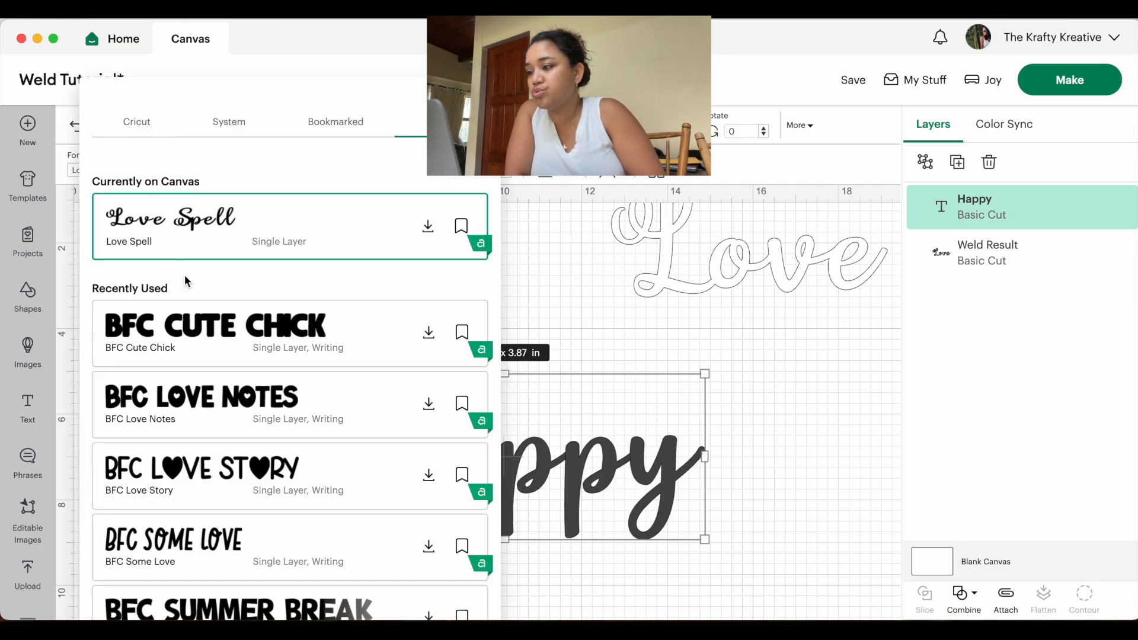
left_click(189, 323)
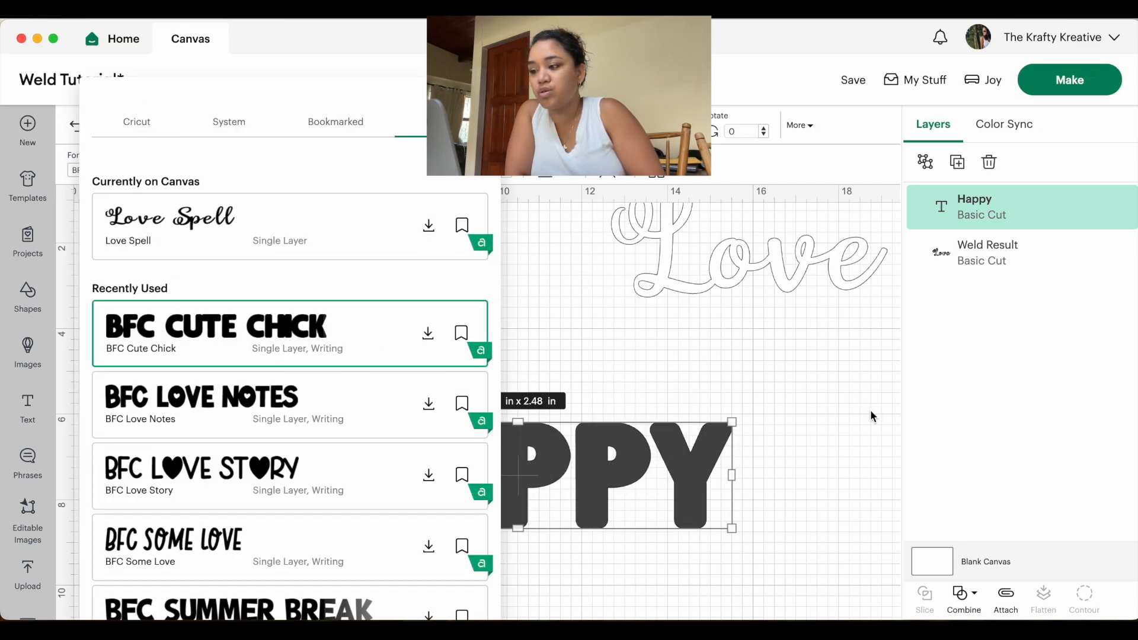
left_click(815, 432)
left_click_drag(655, 514, 663, 421)
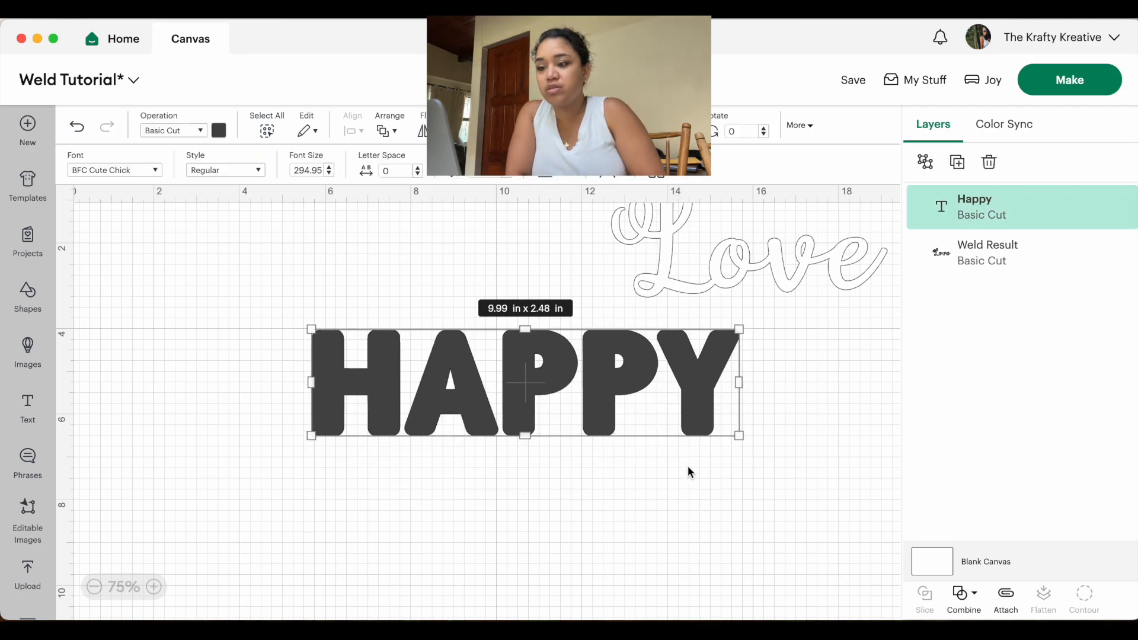
left_click(708, 503)
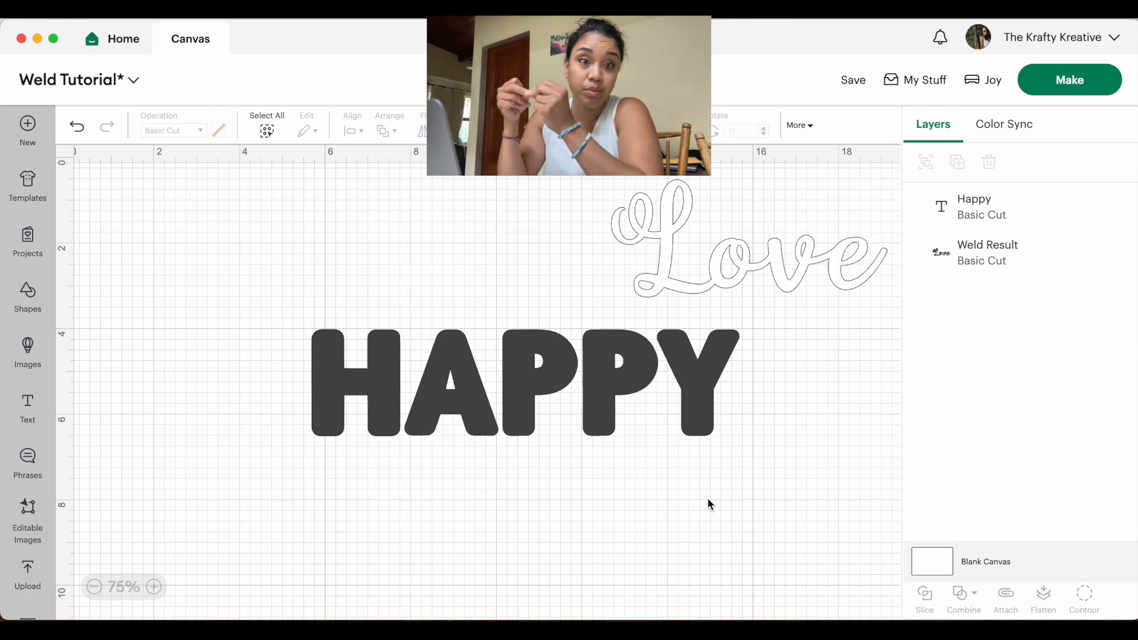
Enlarge the "Happy" text to about 16.17 in x 4.02 in and shift it back within the visible canvas
left_click(684, 403)
left_click_drag(312, 437, 242, 503)
left_click_drag(275, 460, 397, 460)
Change the material color of the "Happy" text to white so that only its outlines show
left_click(219, 131)
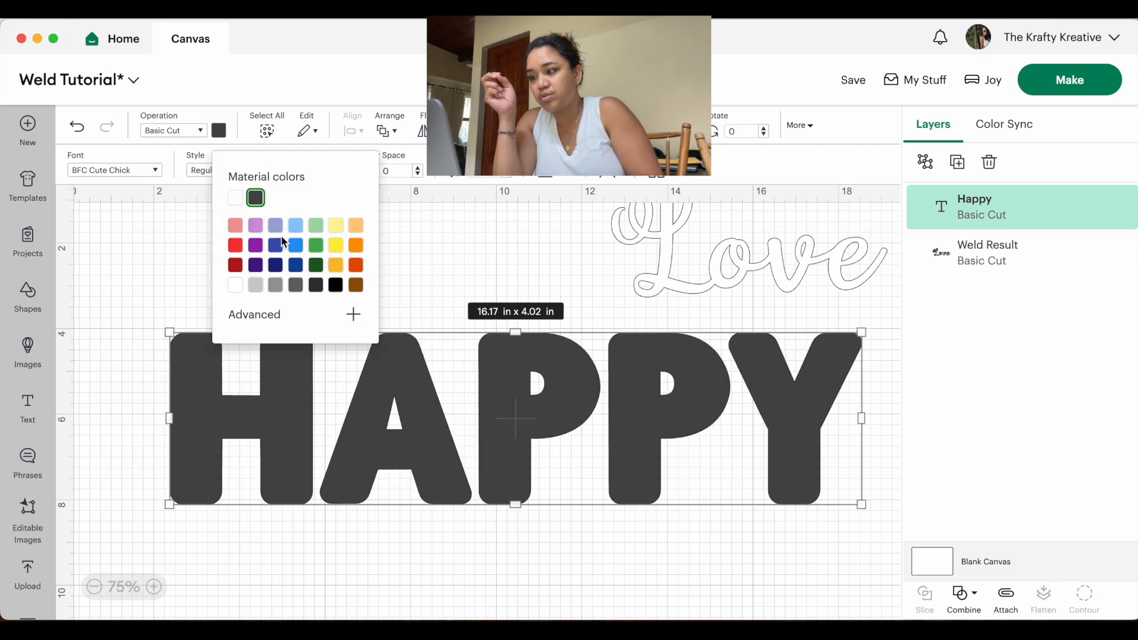
left_click(235, 284)
left_click(592, 564)
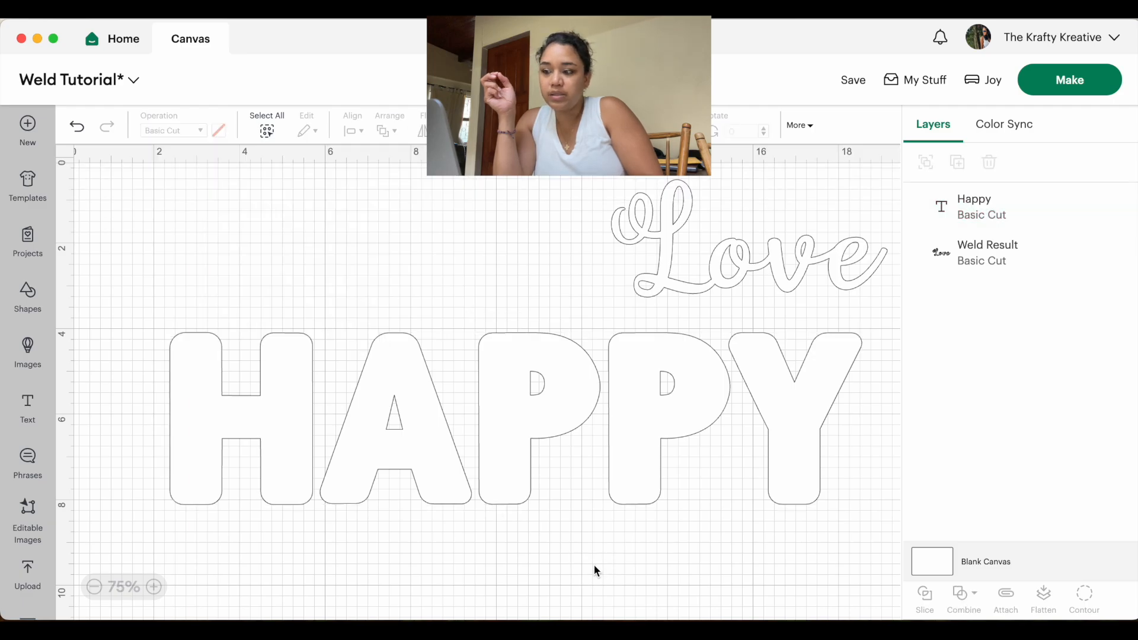
Ungroup the "Happy" text into five separate letter layers
left_click(633, 472)
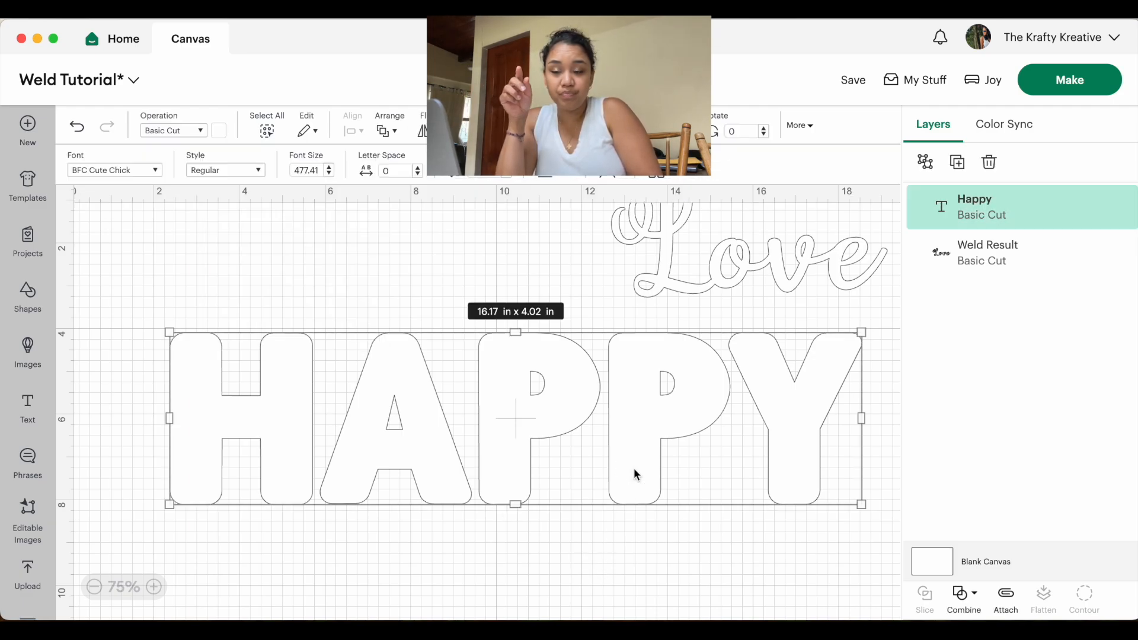
left_click(926, 164)
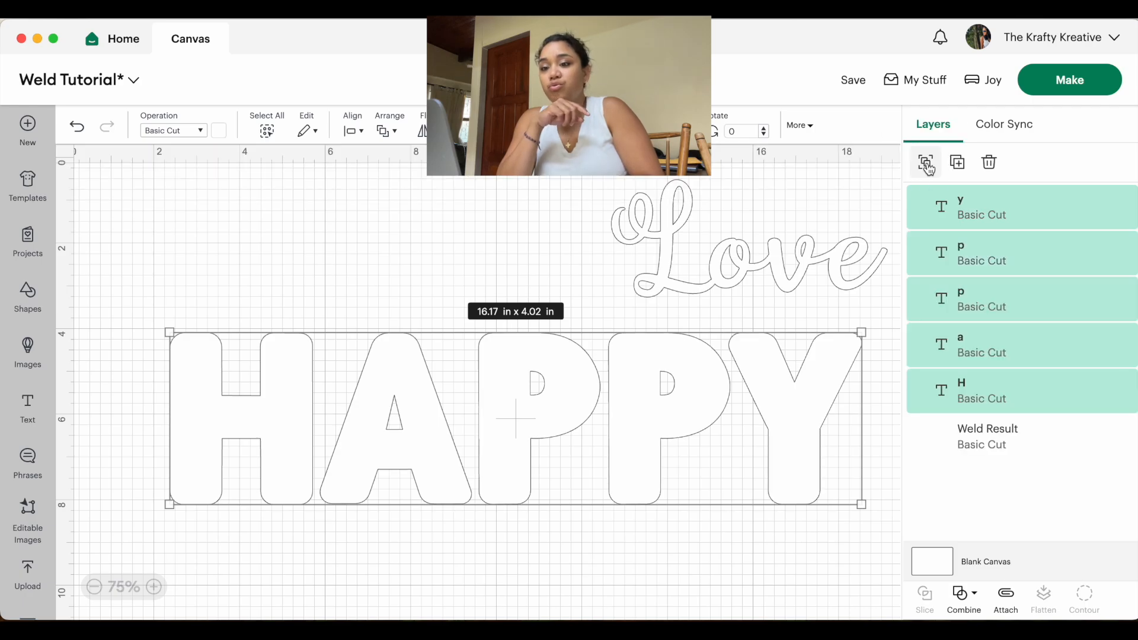
left_click(823, 529)
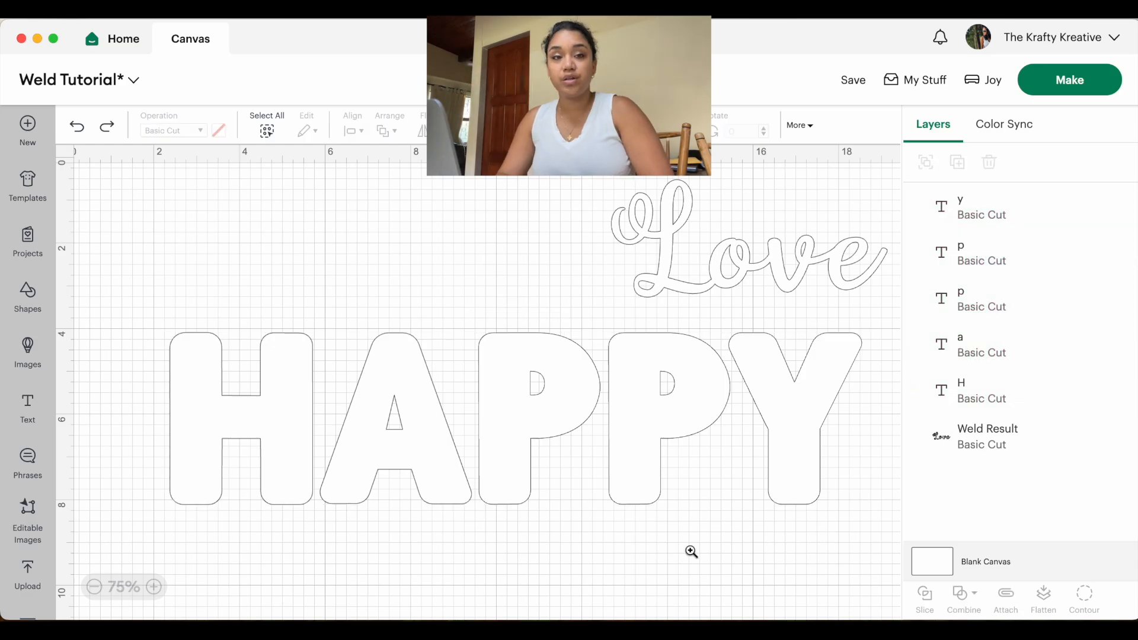
Move the letter A left until it slightly overlaps the right leg of the H
left_click(358, 432)
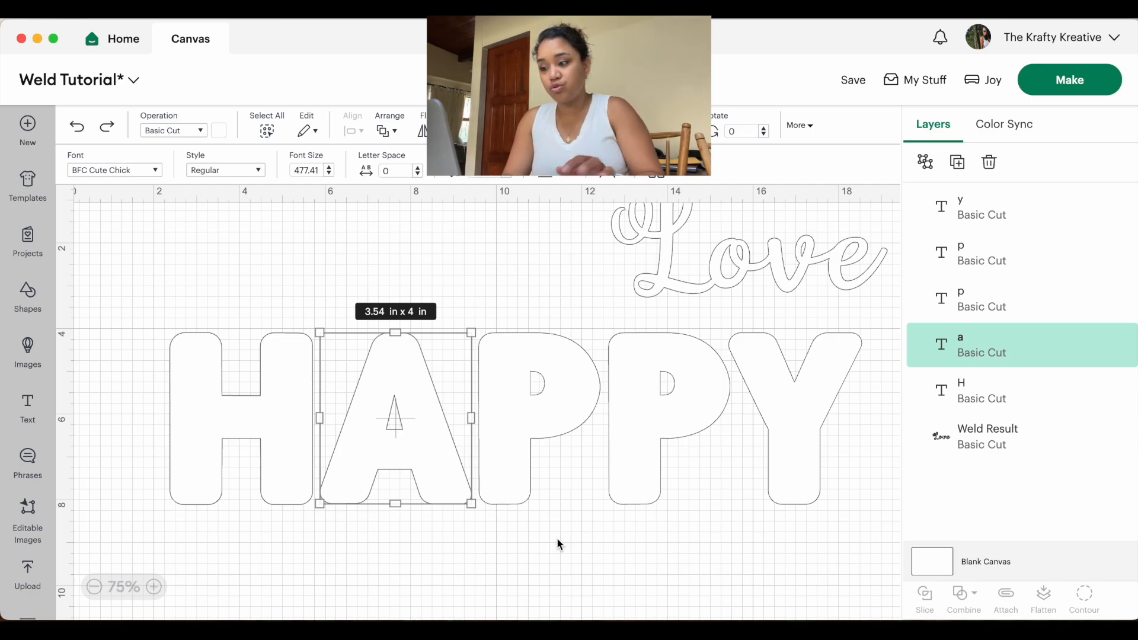
left_click_drag(443, 442, 428, 441)
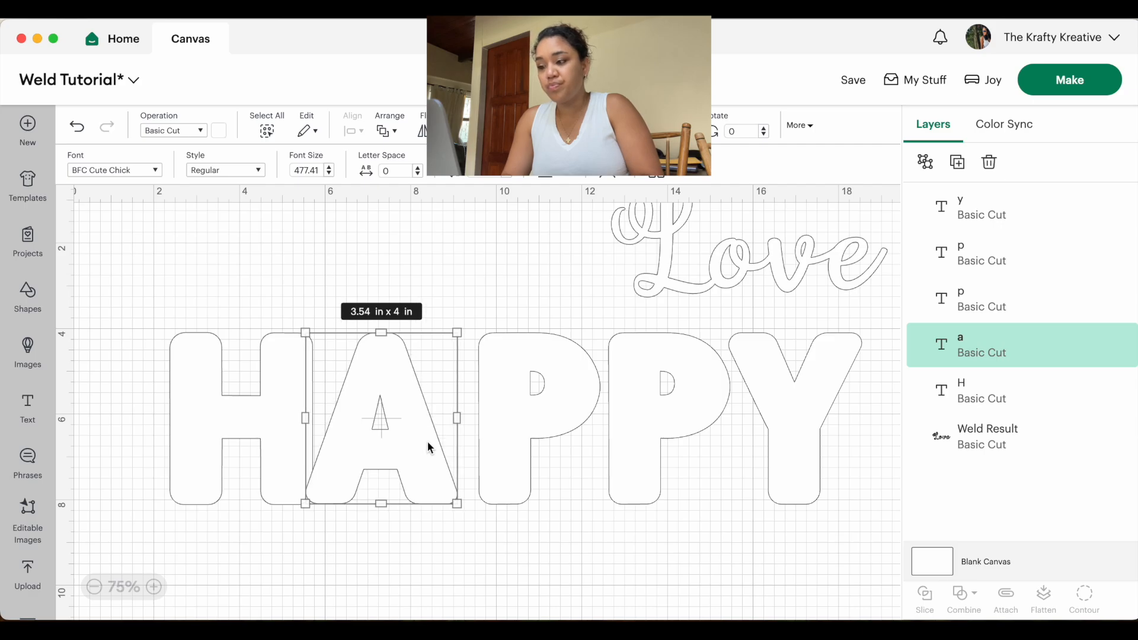
left_click(556, 560)
Move both P's and the Y together to the left until the first P overlaps the foot of the A
left_click(531, 444)
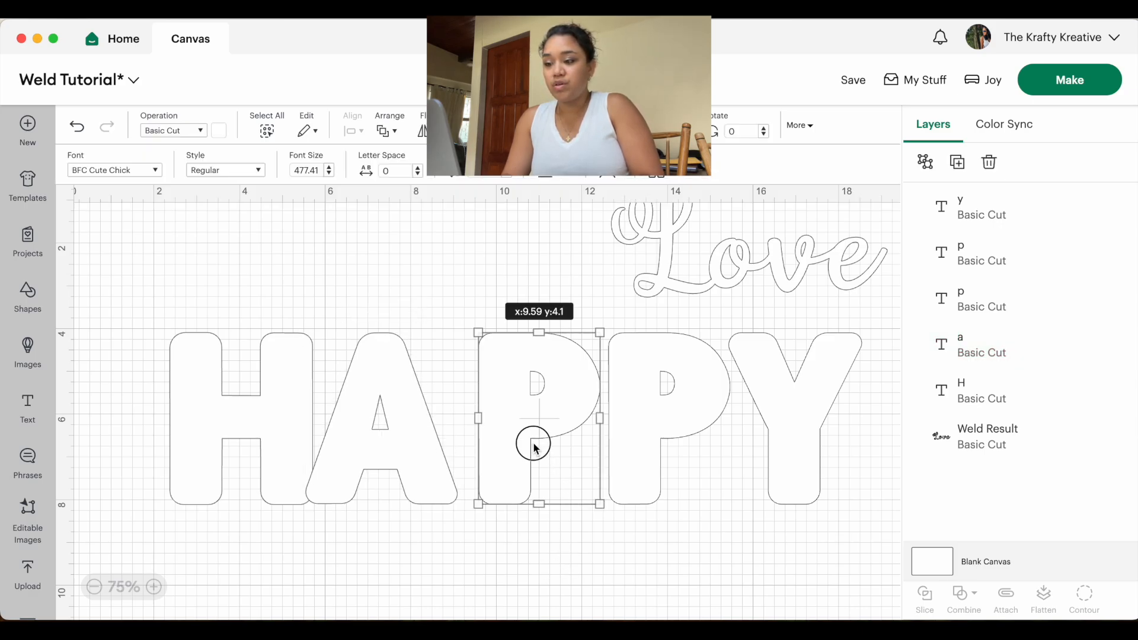
left_click(636, 453, "shift")
left_click(772, 442, "shift")
left_click_drag(546, 413, 516, 409)
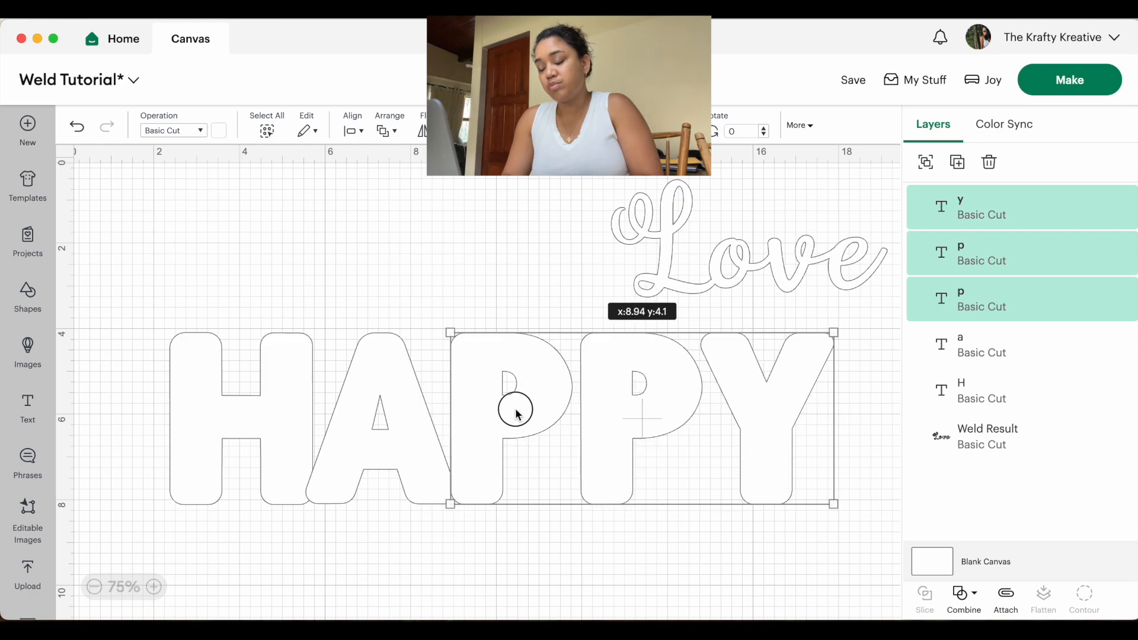
left_click(710, 568)
Shift the second P and the Y left so the P overlaps the first P and the Y overlaps the second P
left_click(638, 415)
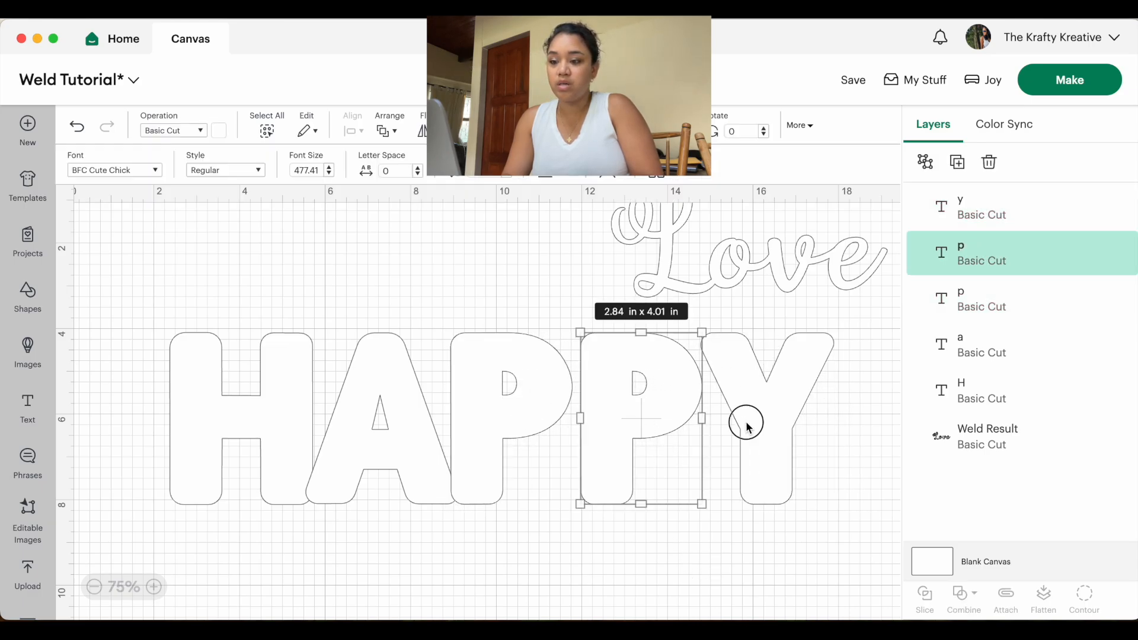
left_click(744, 419, "shift")
mouse_move(745, 419)
left_mouse_down()
mouse_move(729, 419)
mouse_move(766, 423)
mouse_move(744, 415)
left_mouse_up()
left_click(848, 530)
left_click(840, 457)
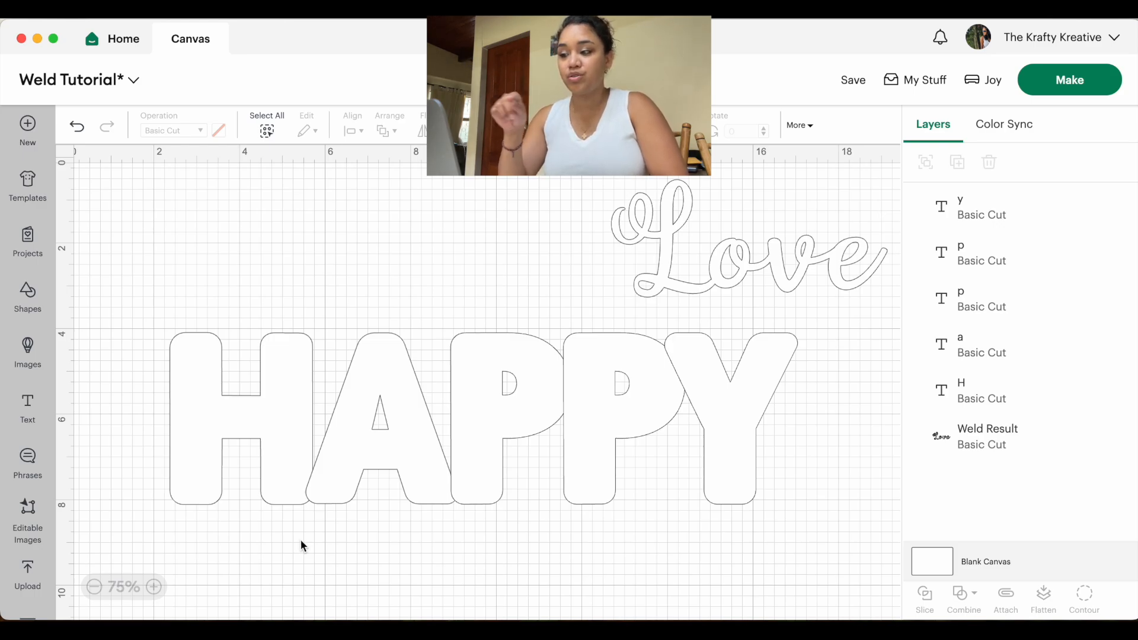
Weld the five overlapping letters of "HAPPY" into a single shape and nudge it slightly up and to the right
left_click_drag(769, 535, 190, 444)
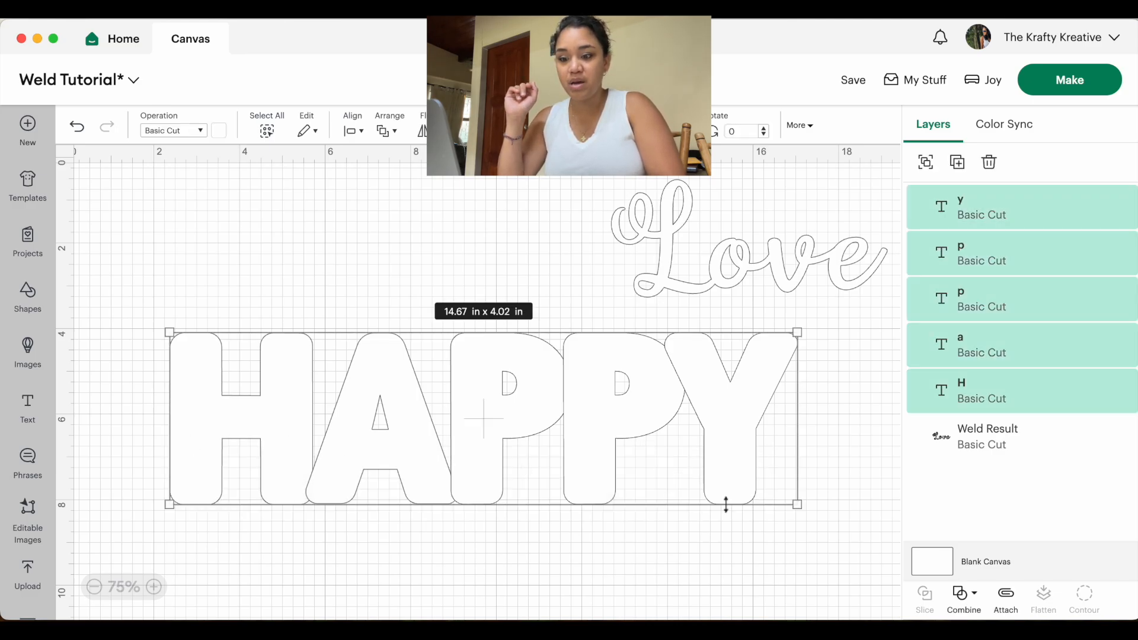
left_click(975, 599)
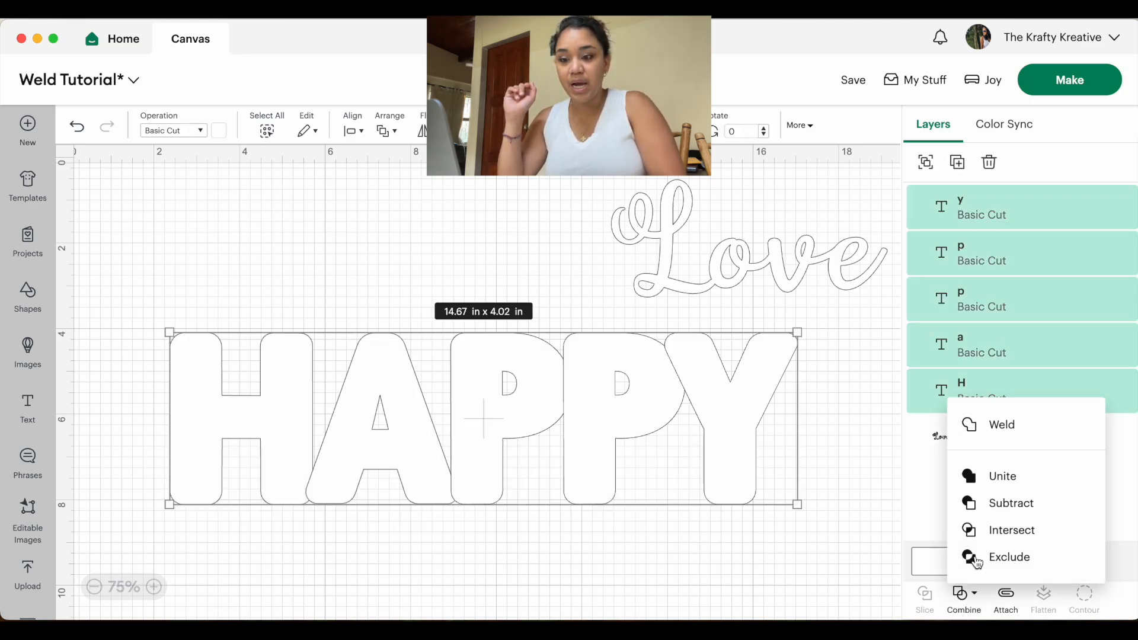
left_click(987, 439)
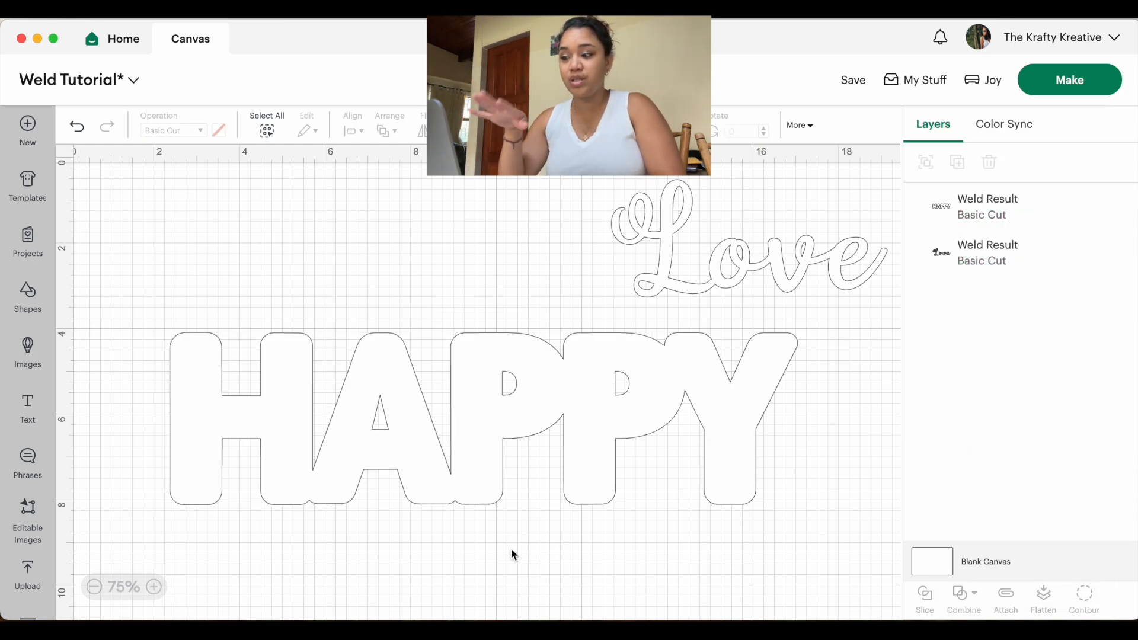
mouse_move(509, 435)
left_mouse_down()
mouse_move(386, 474)
mouse_move(604, 530)
mouse_move(627, 432)
mouse_move(513, 446)
mouse_move(517, 428)
left_mouse_up()
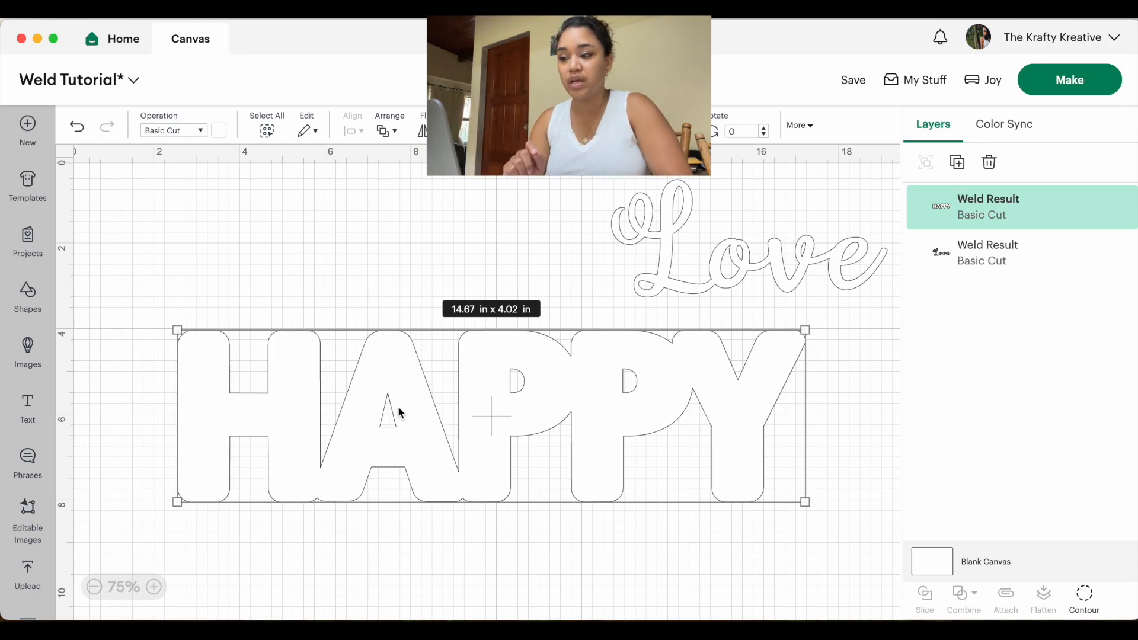
left_click(871, 510)
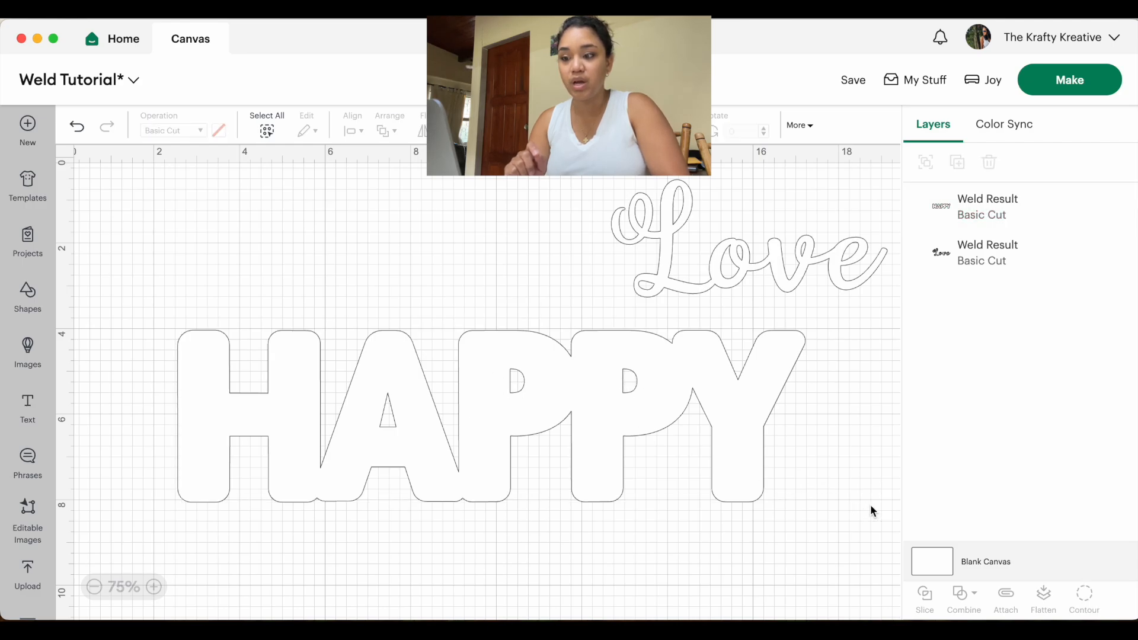
Preview the cut layout of both welded words, examine the outlines at 25% and 50% zoom, and cancel the cut preparation
left_click(1085, 85)
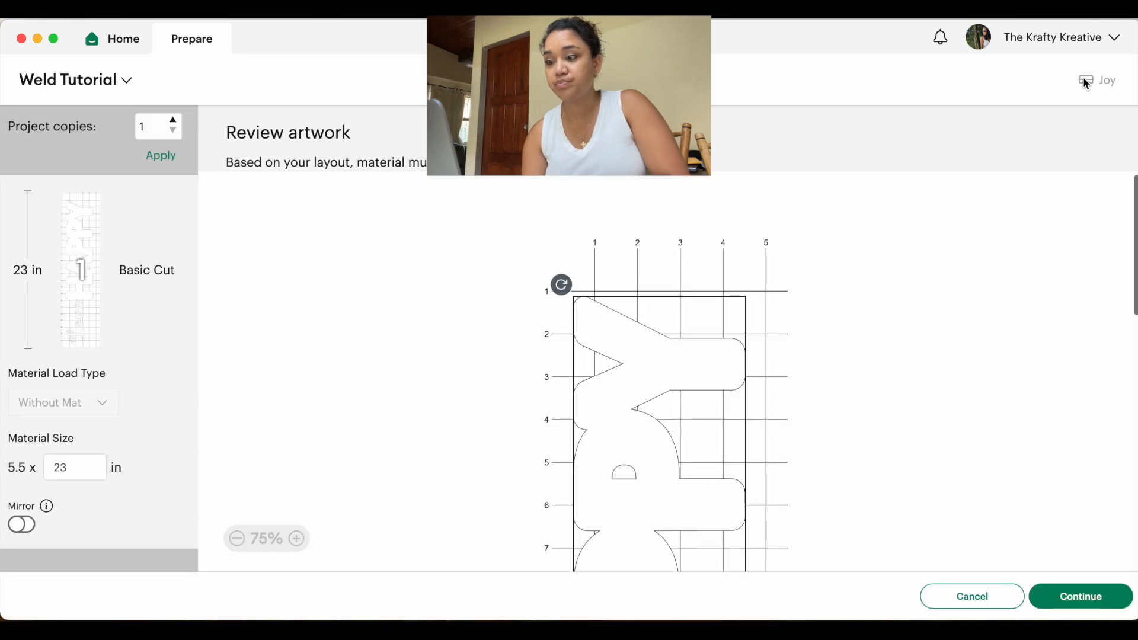
scroll(421, 420, "down", 5)
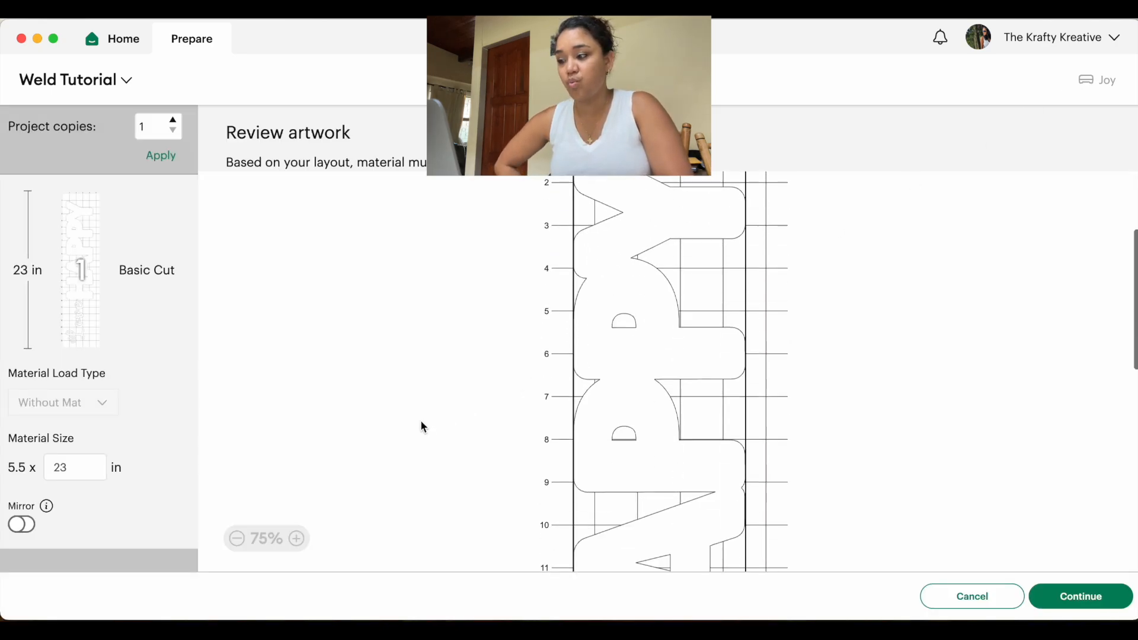
left_click(239, 540)
left_click(238, 540)
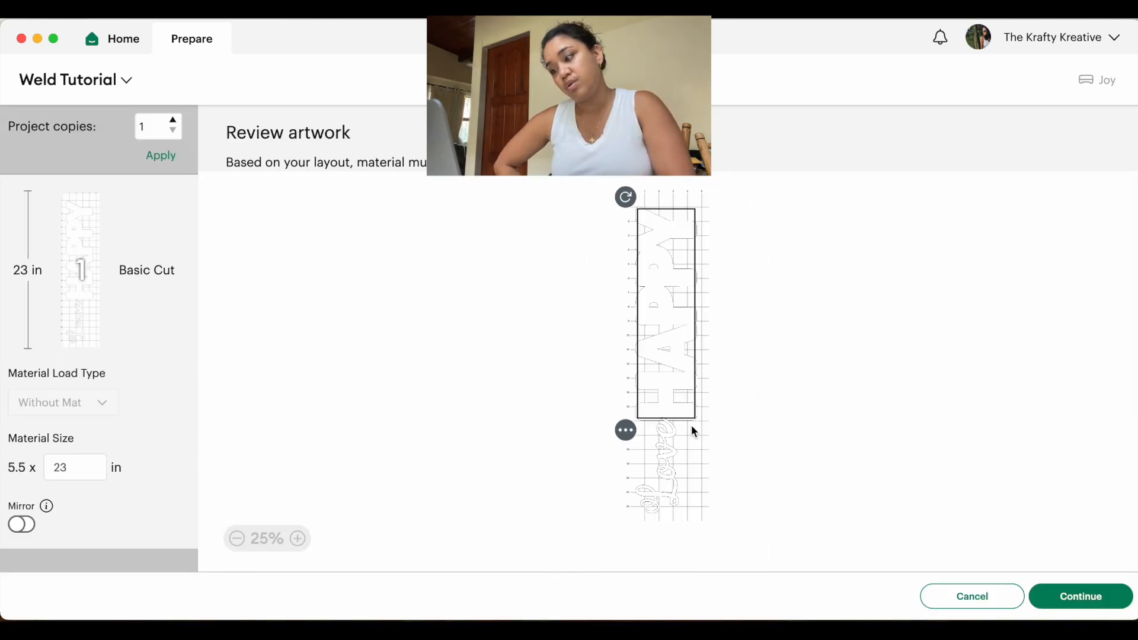
left_click(307, 537)
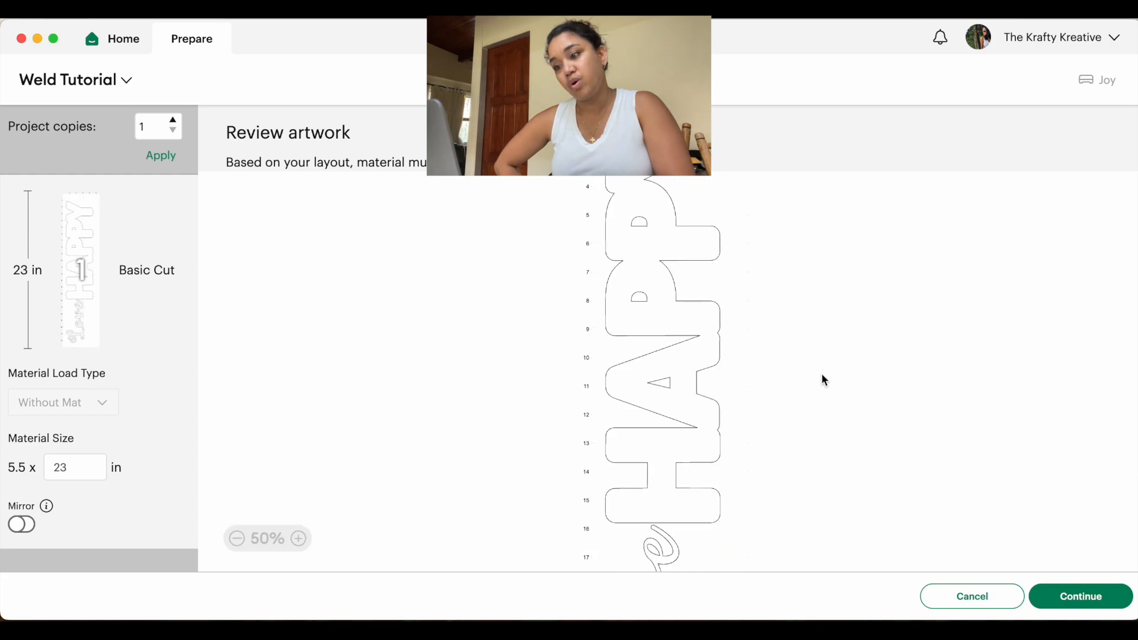
scroll(822, 373, "up", 1)
scroll(823, 377, "down", 2)
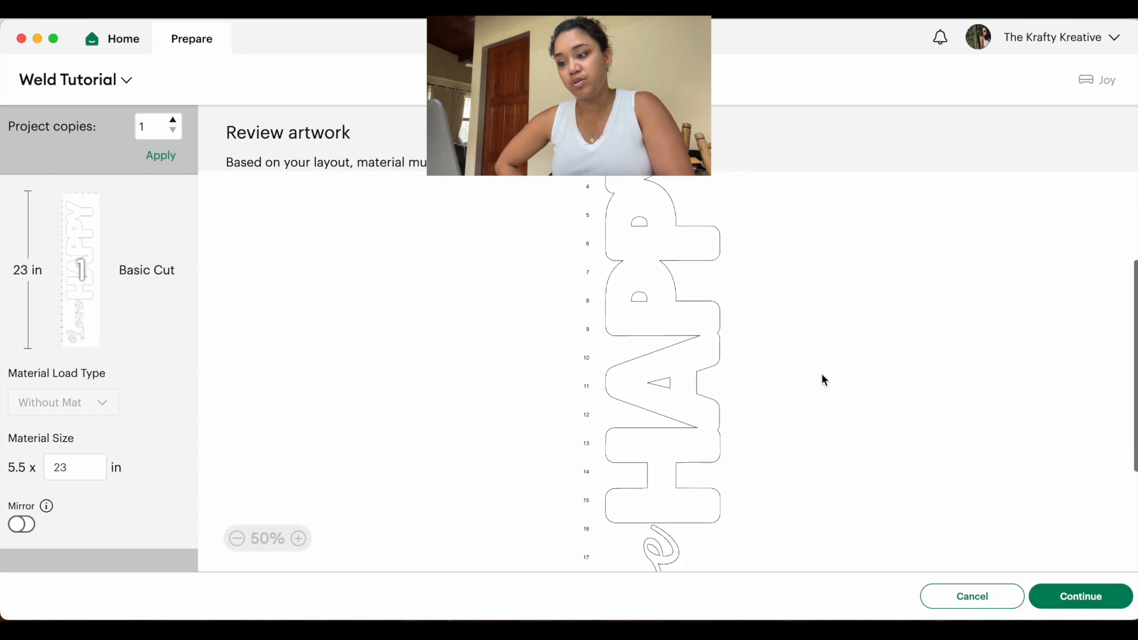
scroll(822, 374, "up", 1)
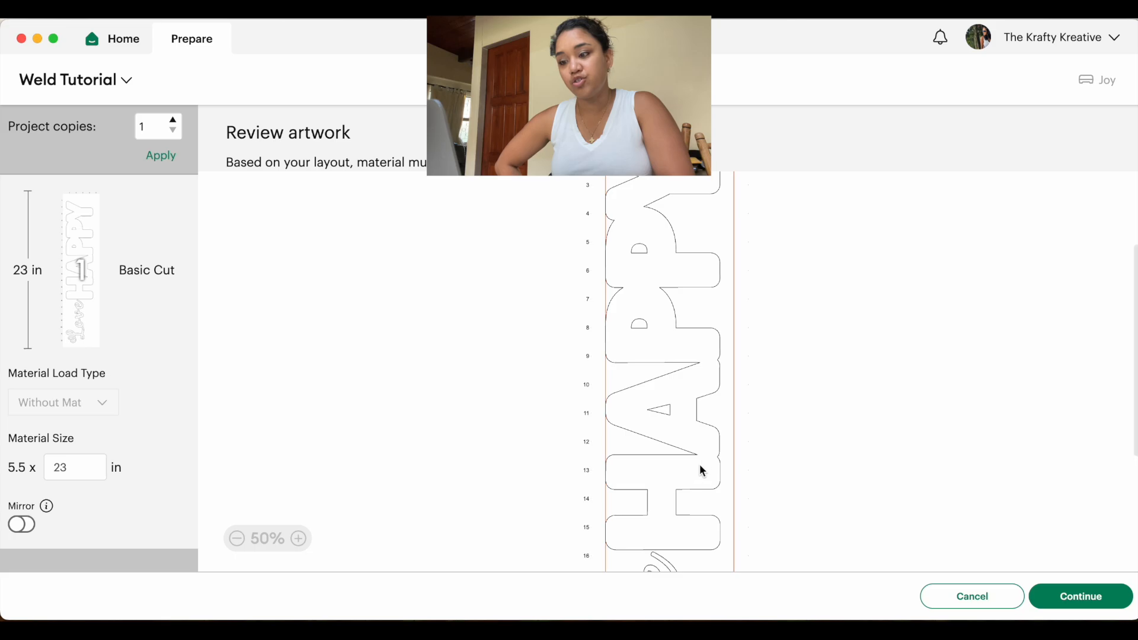
scroll(708, 362, "up", 3)
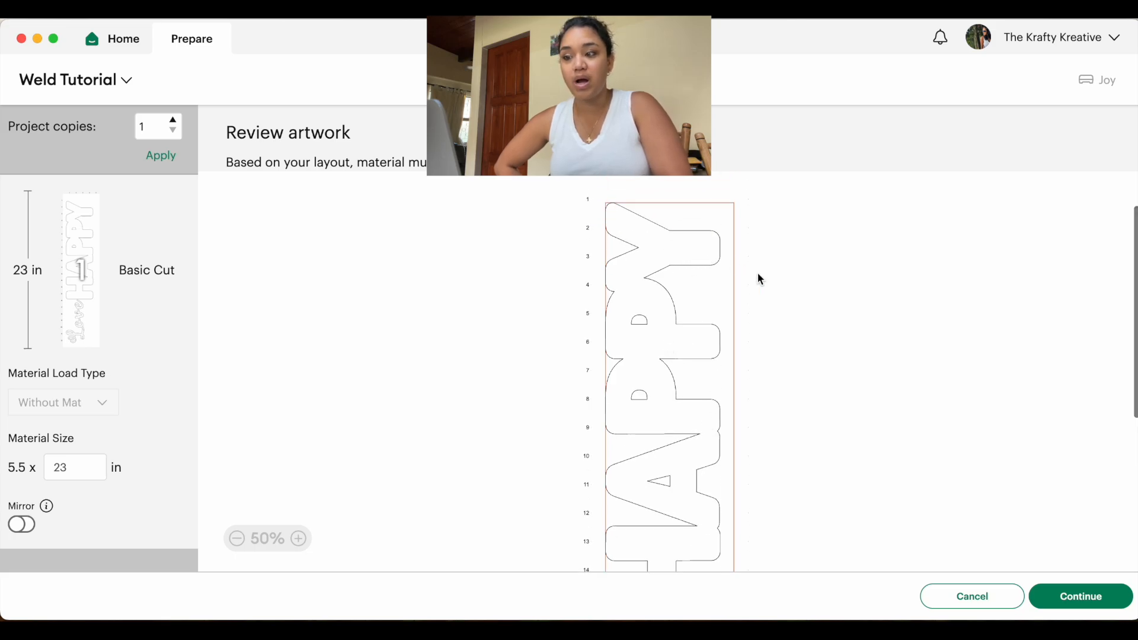
left_click(1003, 598)
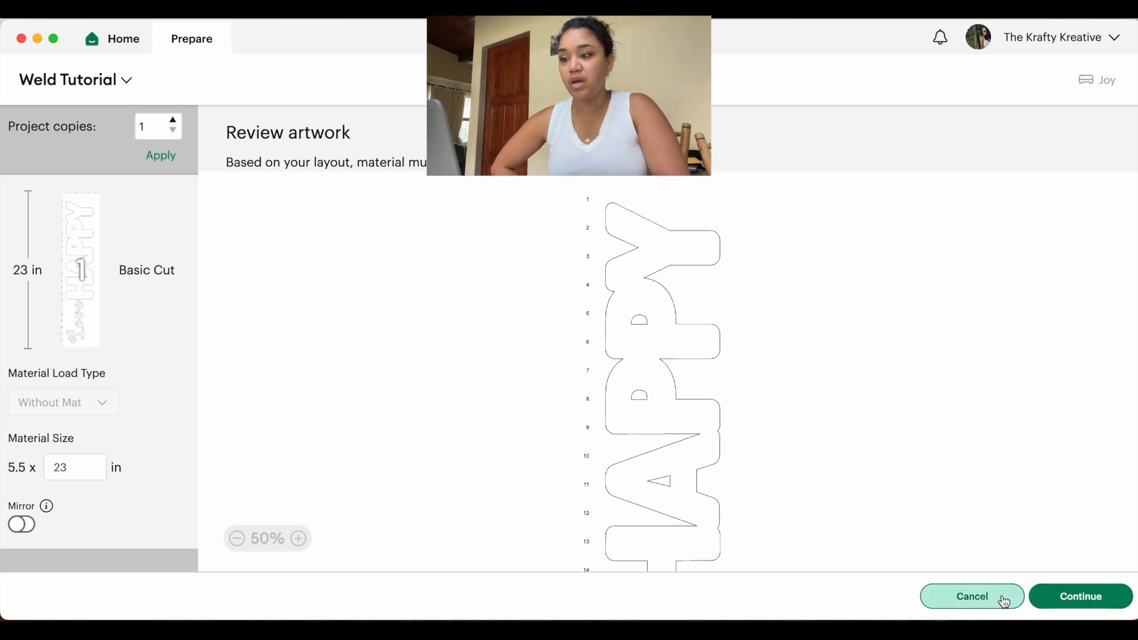